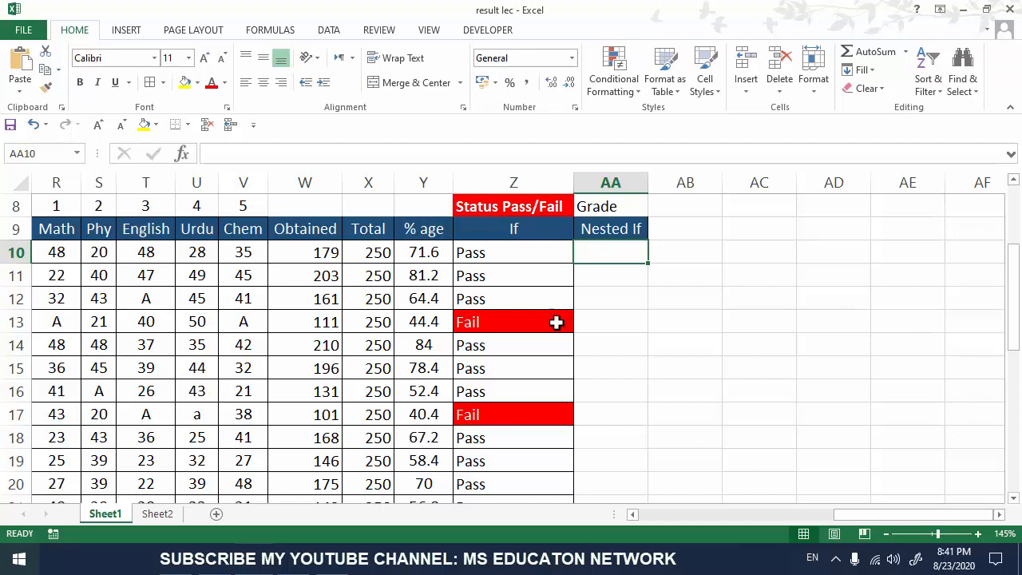
Step: Format the Grade header in AA8 with a yellow fill and red text
left_click(470, 266)
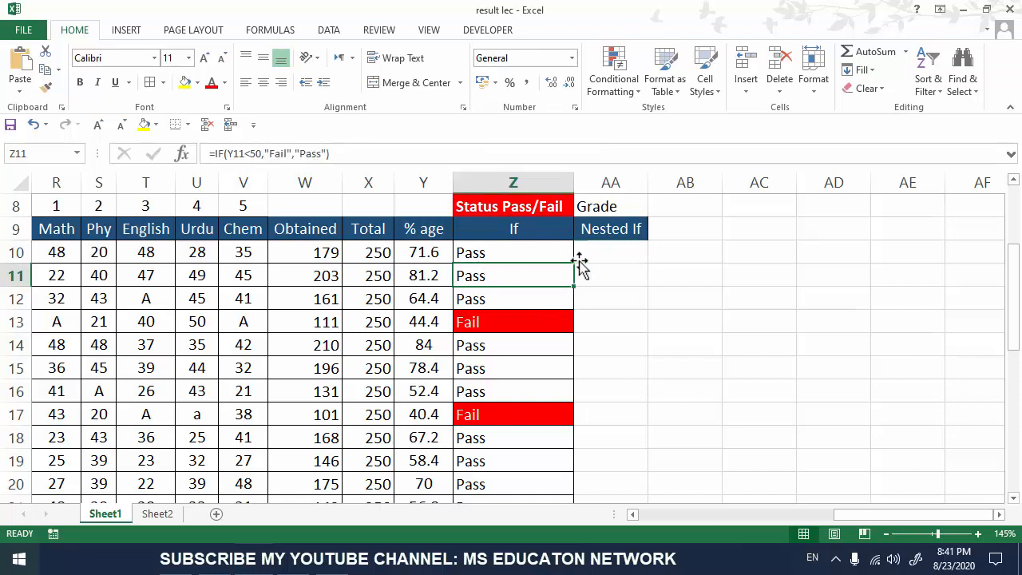
left_click(595, 209)
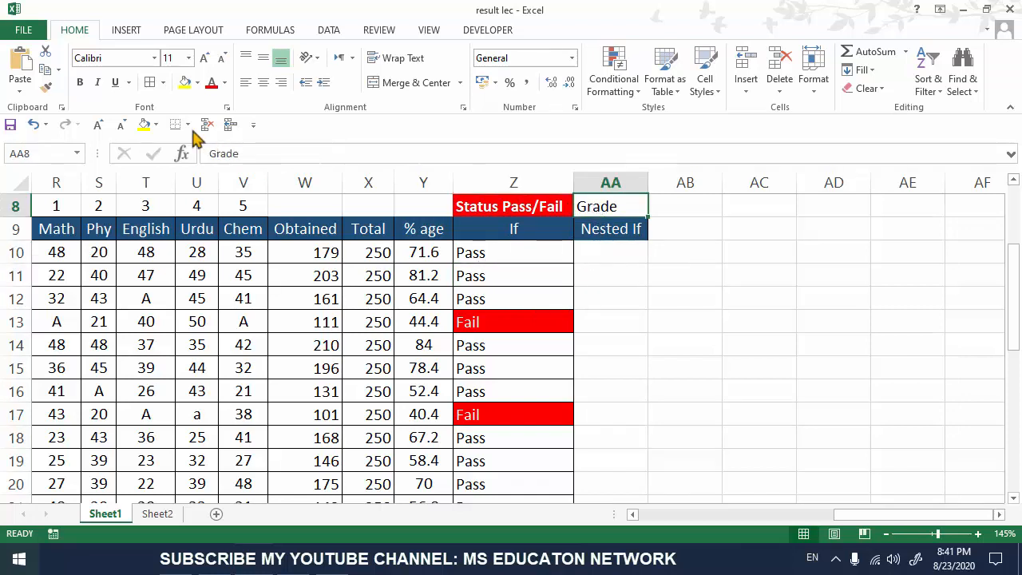
left_click(186, 82)
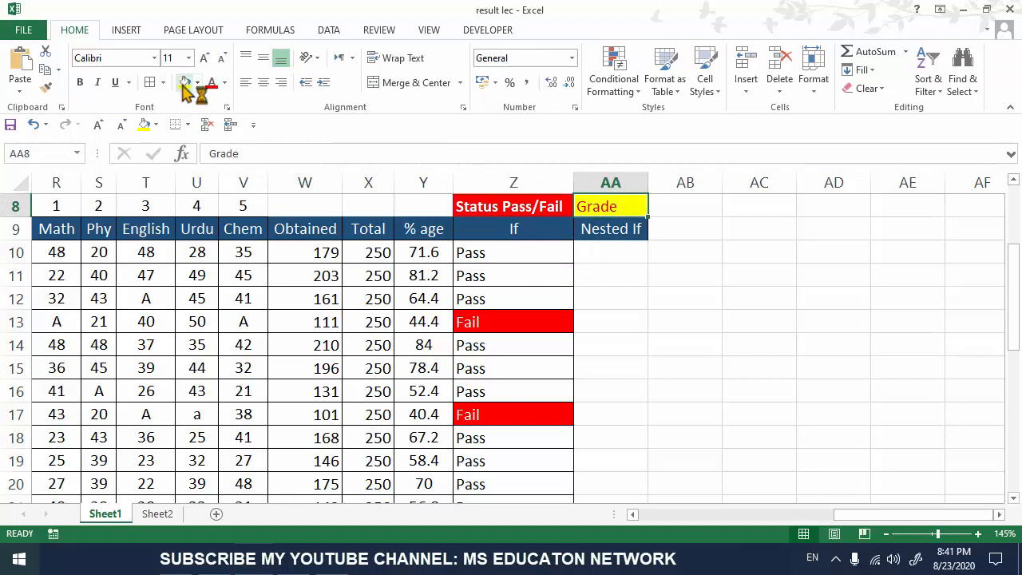
Step: Start a grading key beside the table with 80> in AB11 and the grade A in AC11
left_click(600, 256)
left_click(421, 253)
left_click(607, 253)
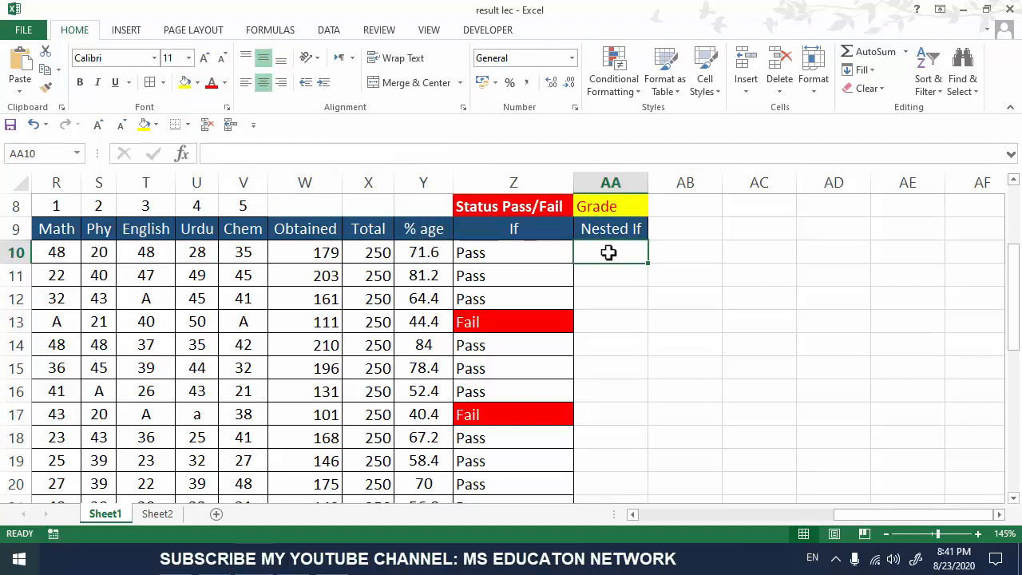
left_click(659, 285)
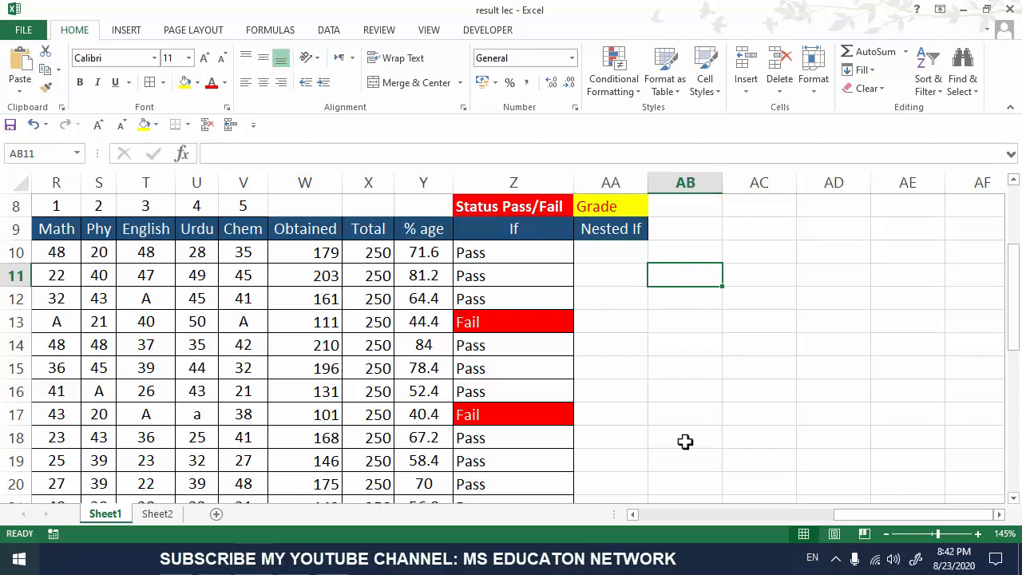
type("80>")
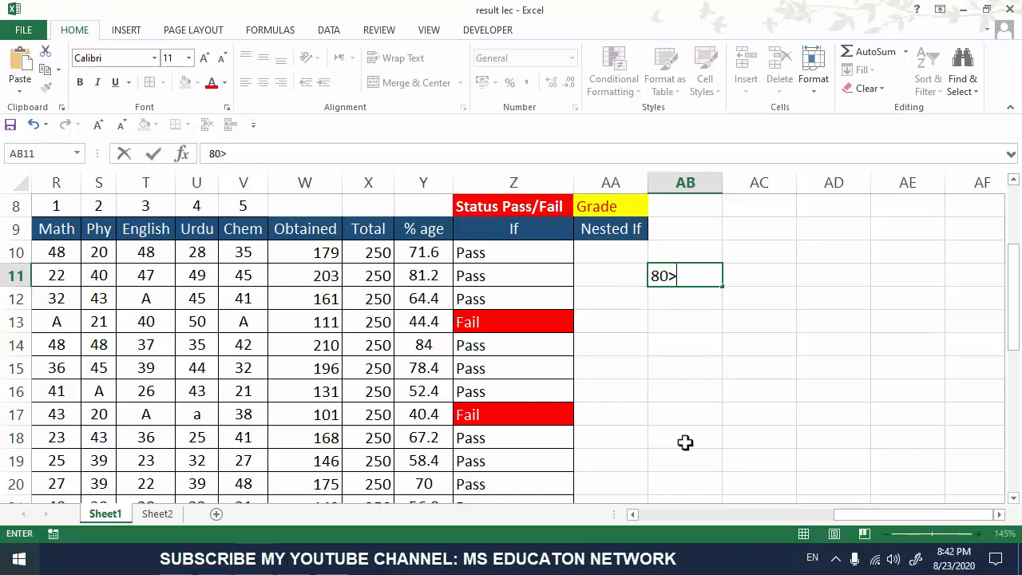
key("Tab")
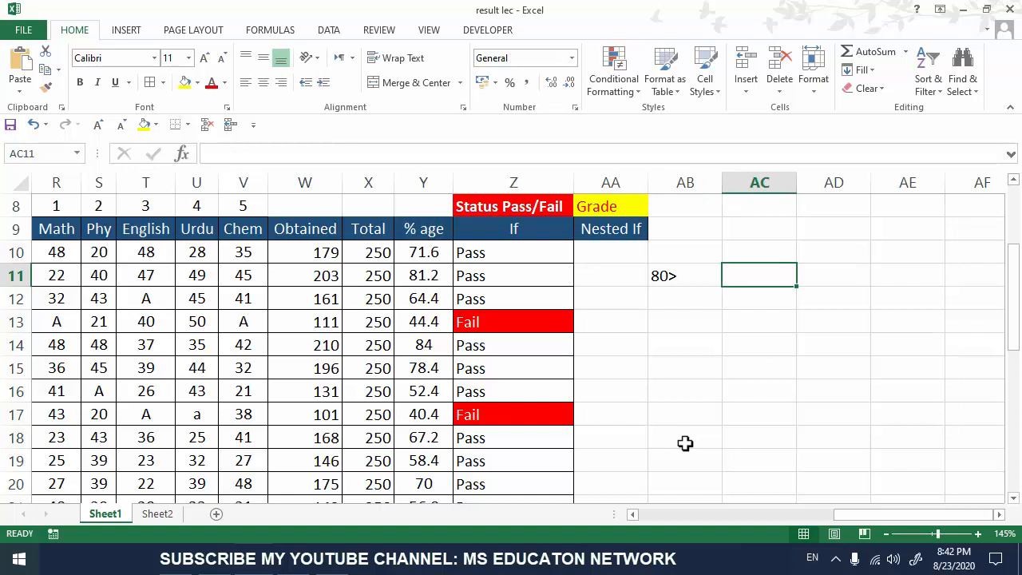
type("A+")
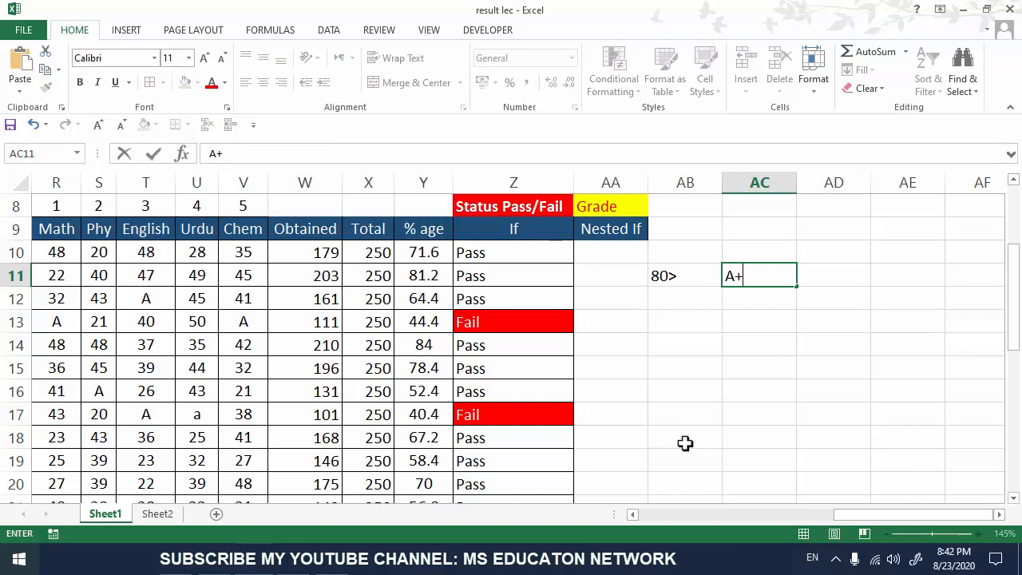
key("BackSpace")
key("Return")
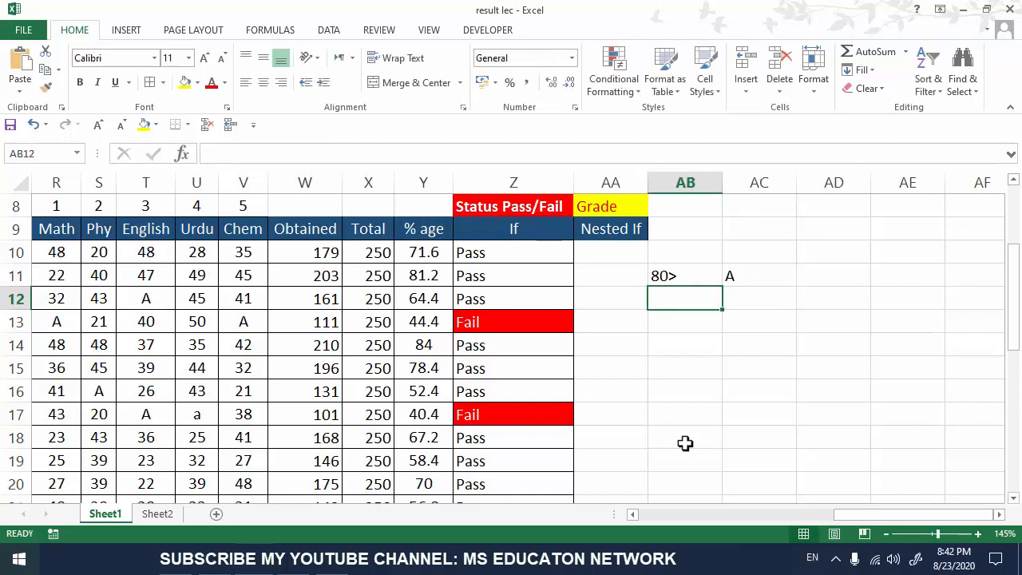
Step: Add the second grading rule, with 70>-80< in AB12 and the grade B in AC12
type("70>")
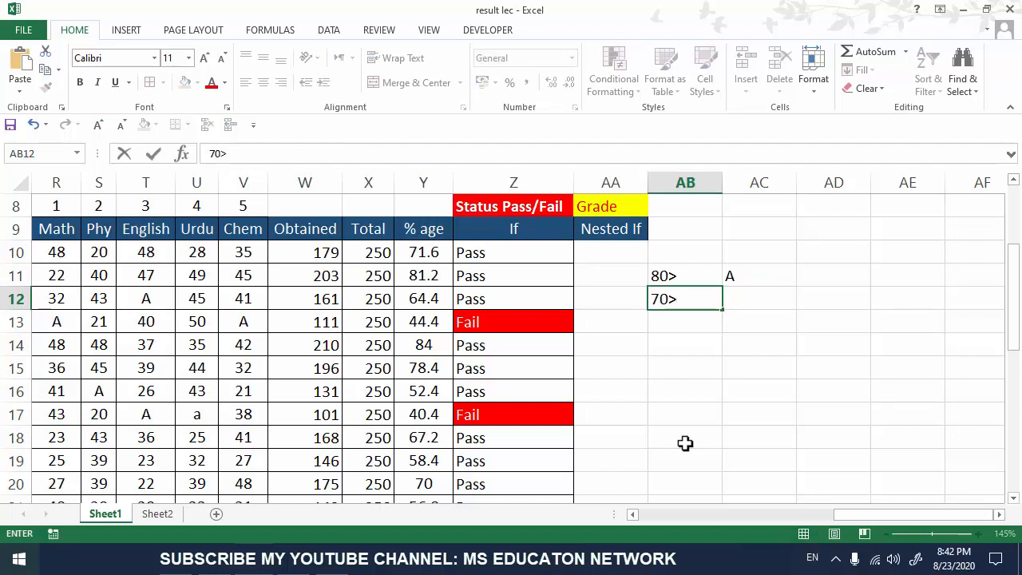
type("-80<")
key("Tab")
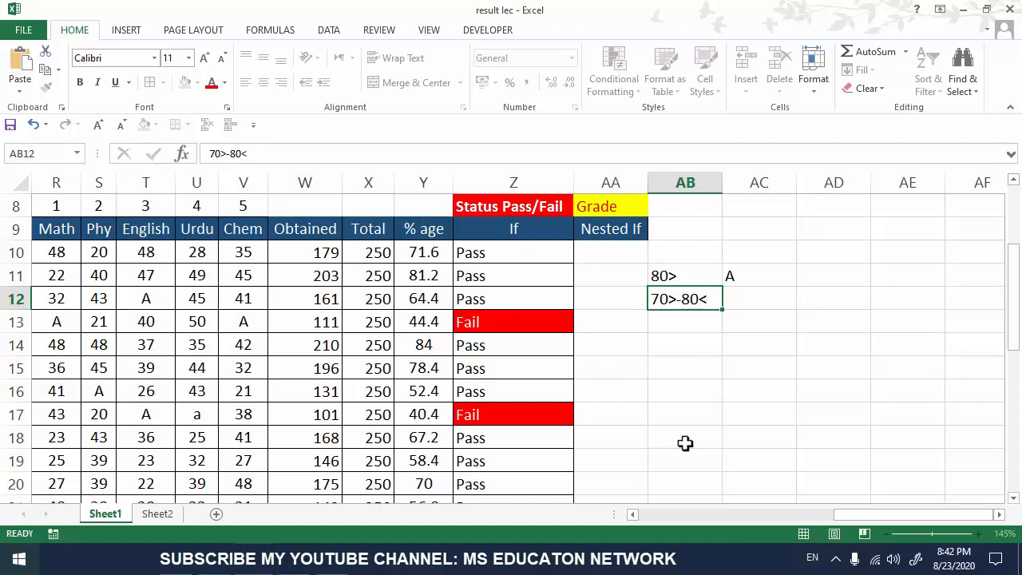
type("B")
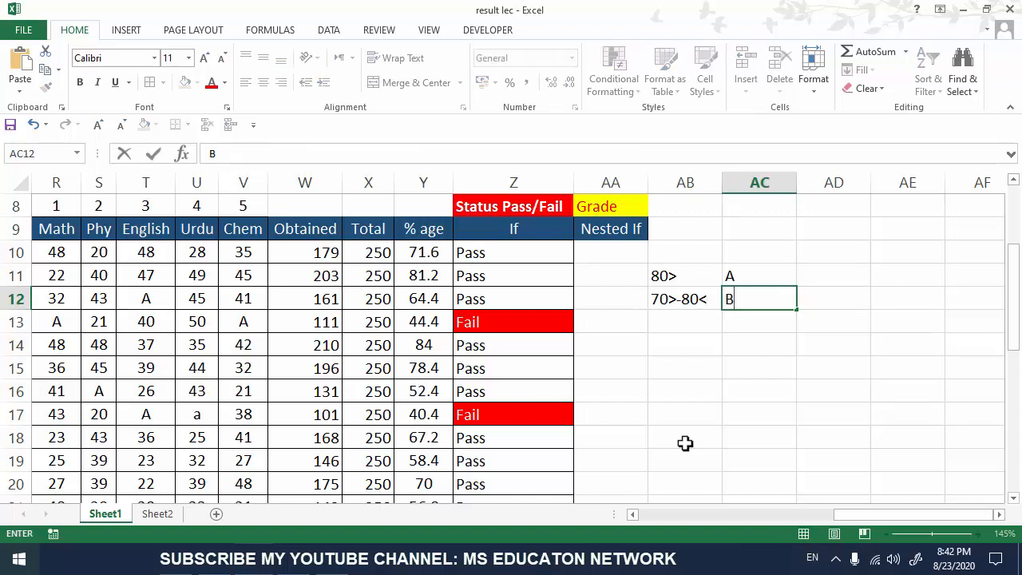
key("Return")
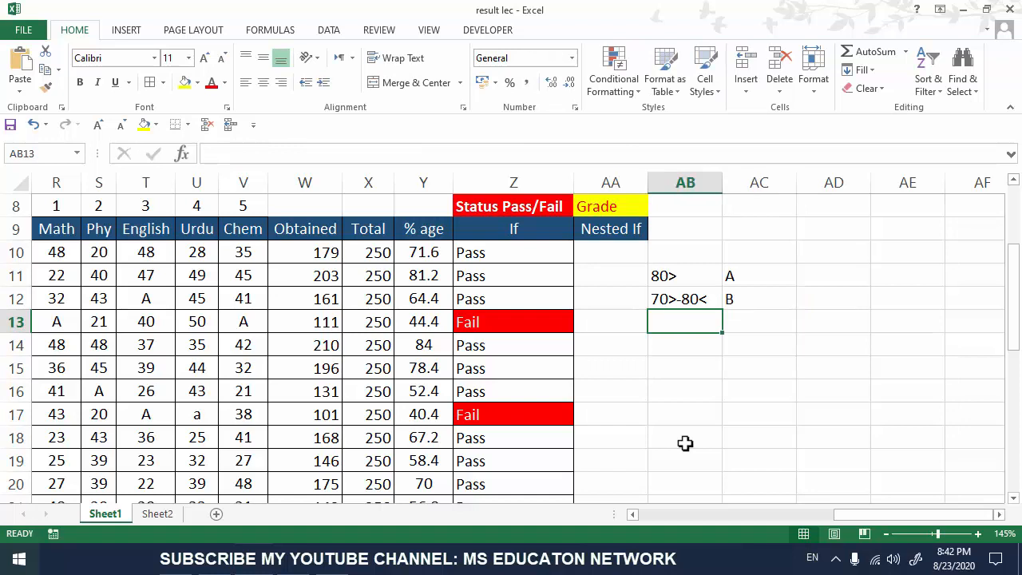
Step: Add the third grading rule, with 60-70 in AB13 and the grade C in AC13
type("60-70")
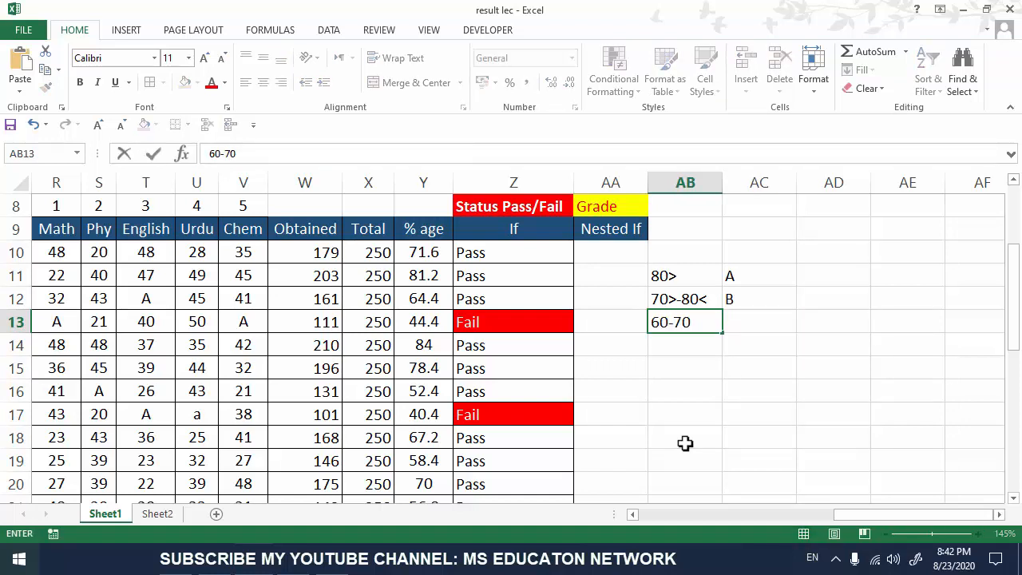
key("Tab")
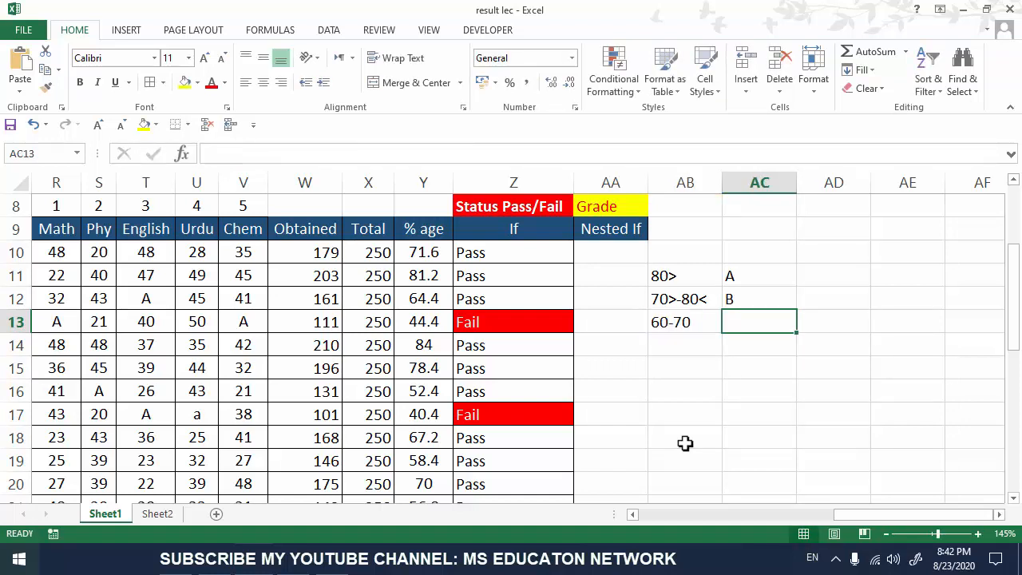
type("C")
key("Return")
key("Down")
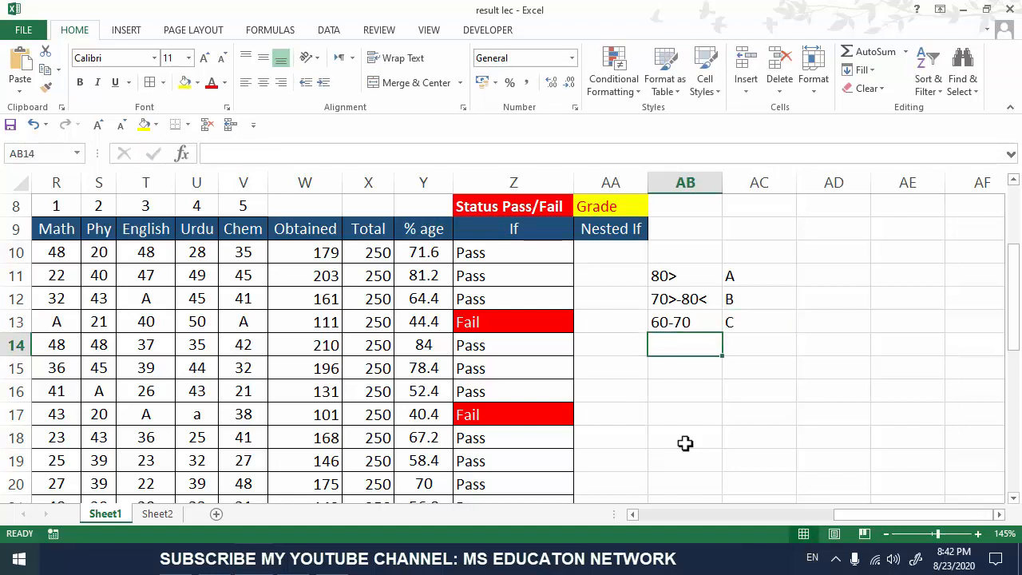
left_click_drag(422, 254, 515, 324)
left_click_drag(607, 254, 624, 385)
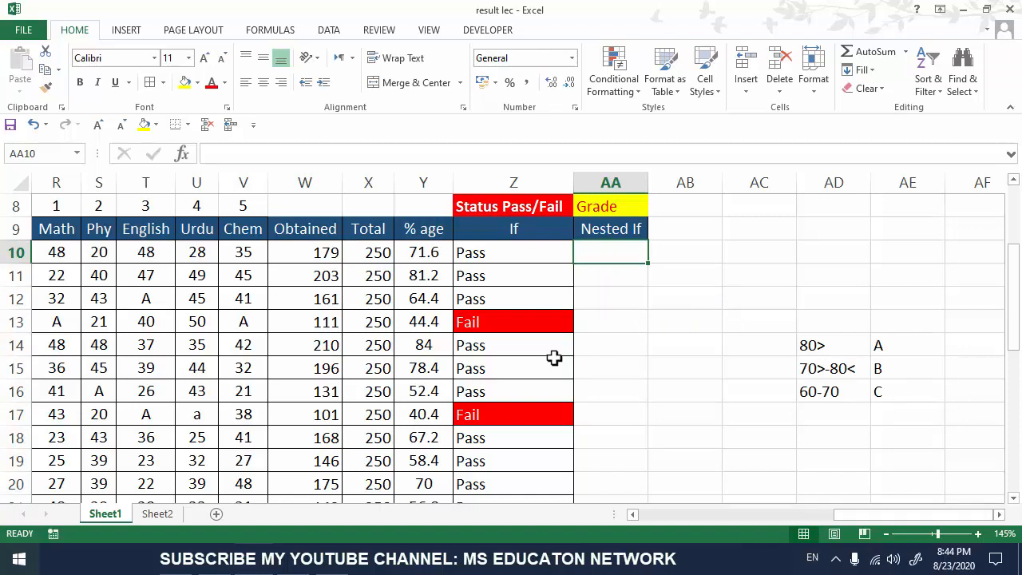
type("=")
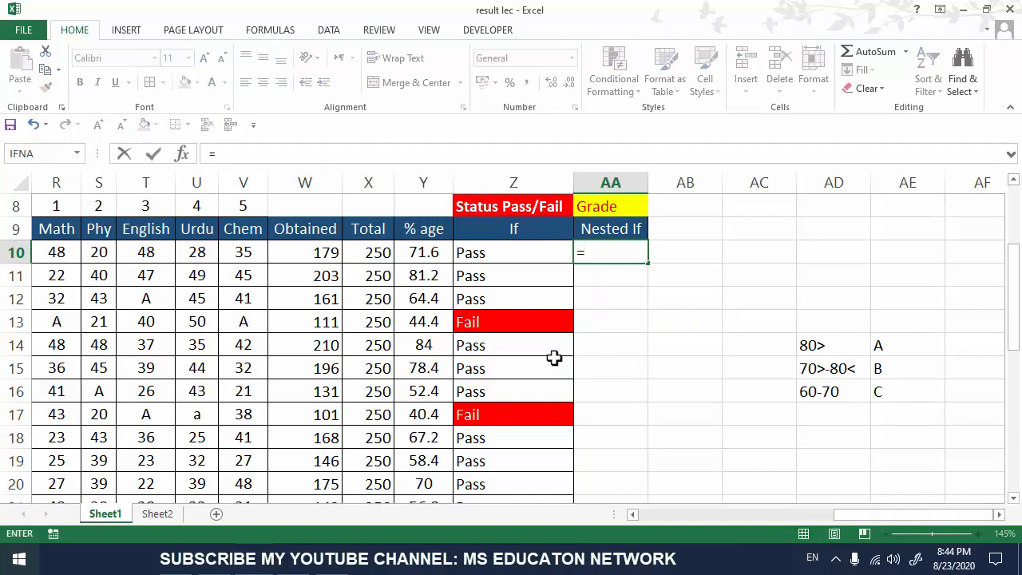
type("if")
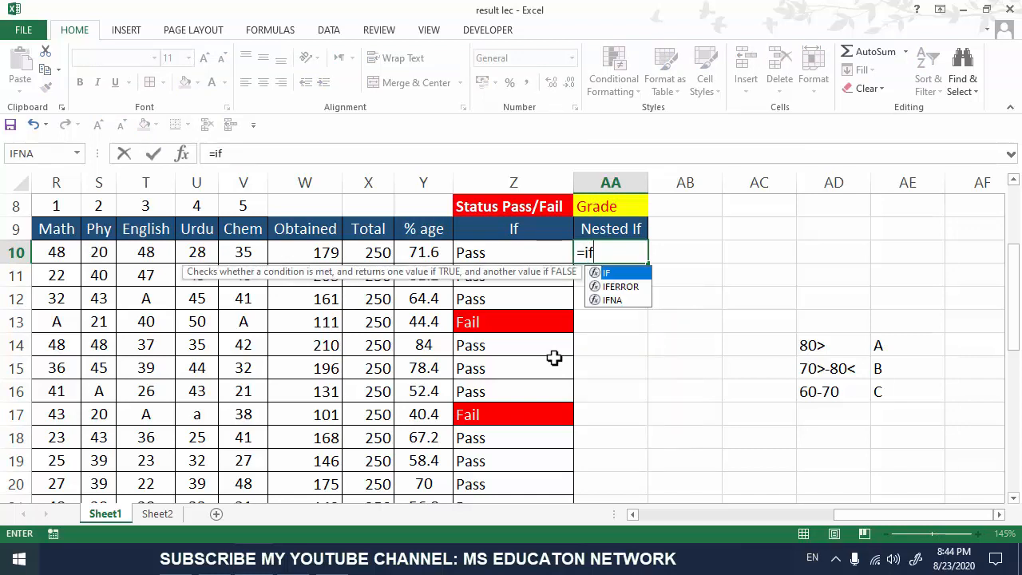
type("(")
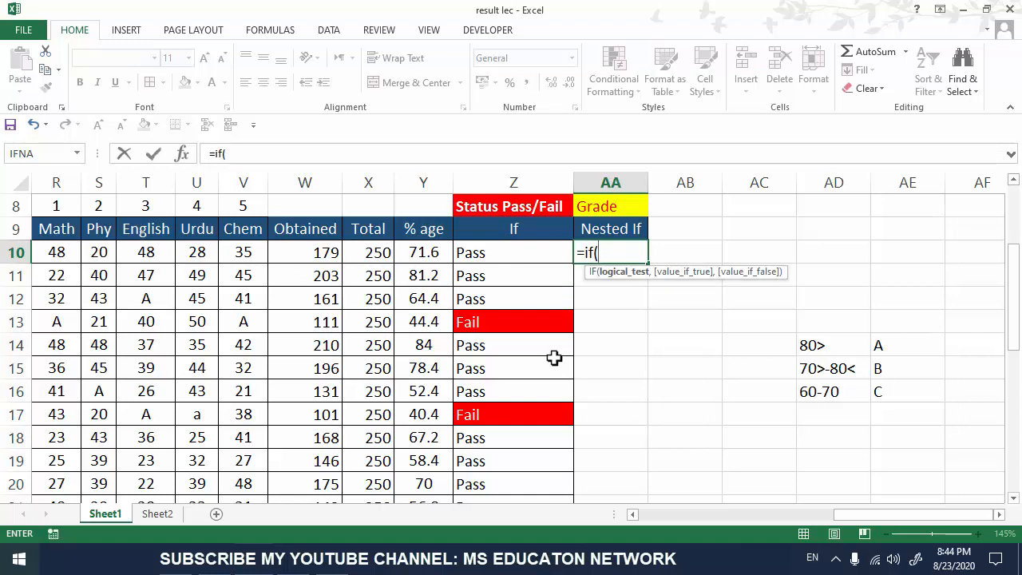
key("BackSpace")
key("Escape")
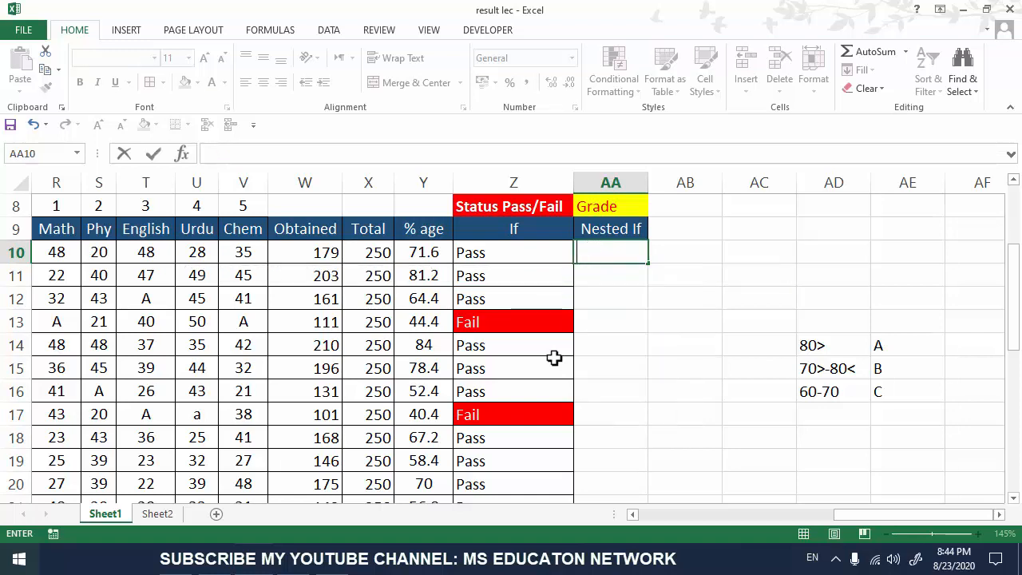
Step: Hide the Status Pass/Fail column Z so the % age column sits next to the Grade column
left_click(488, 183)
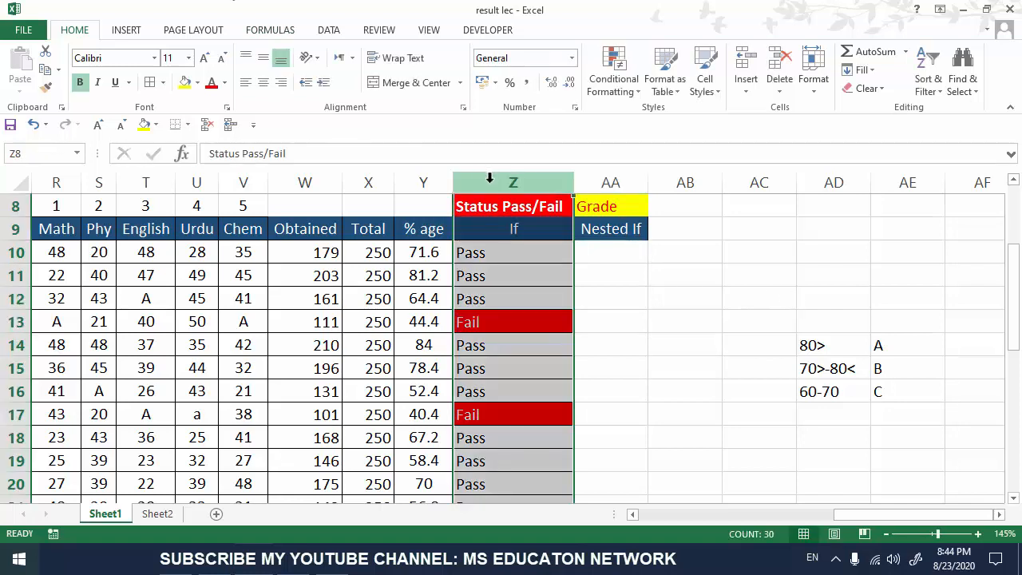
right_click(489, 183)
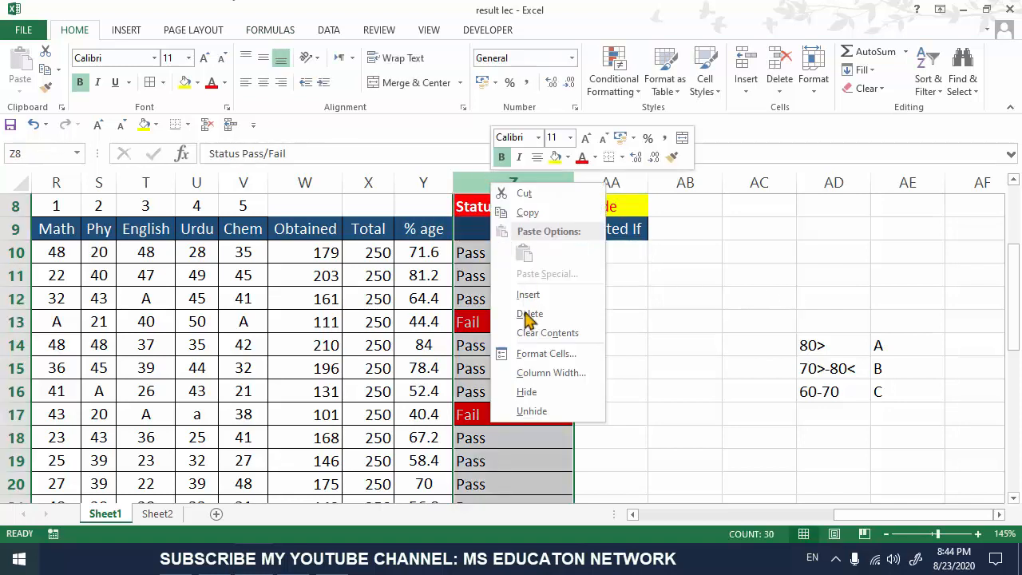
left_click(542, 393)
left_click(533, 324)
left_click(445, 256)
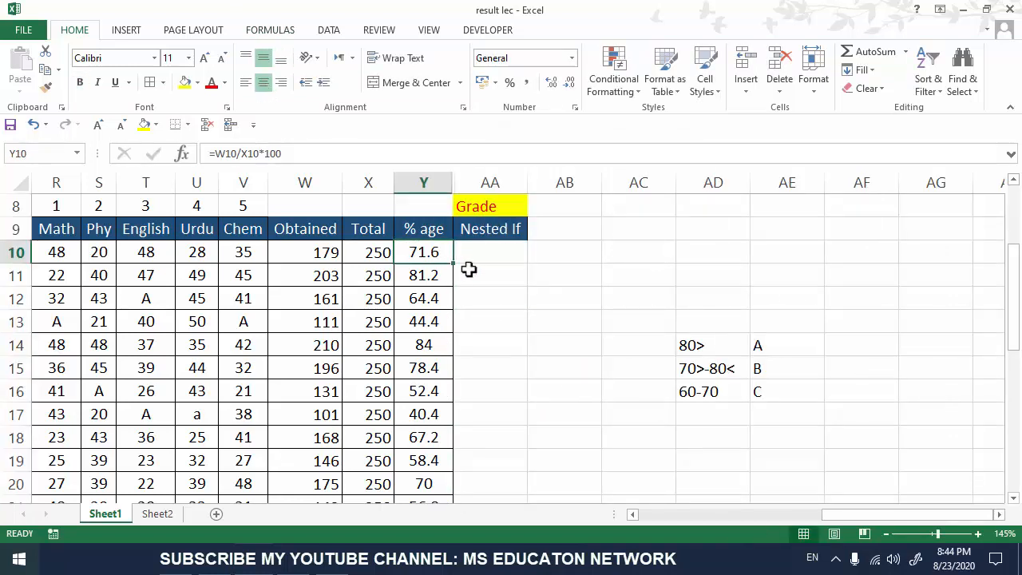
Step: Enter the formula =IF(Y10>=80,"A","B") in AA10 to grade the first percentage
left_click(473, 249)
type("=")
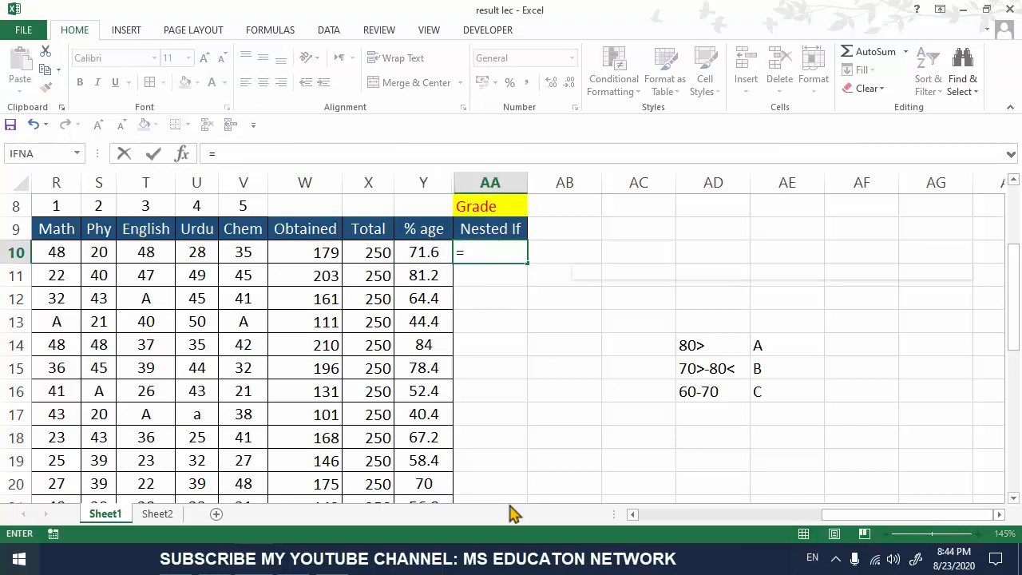
type("if(")
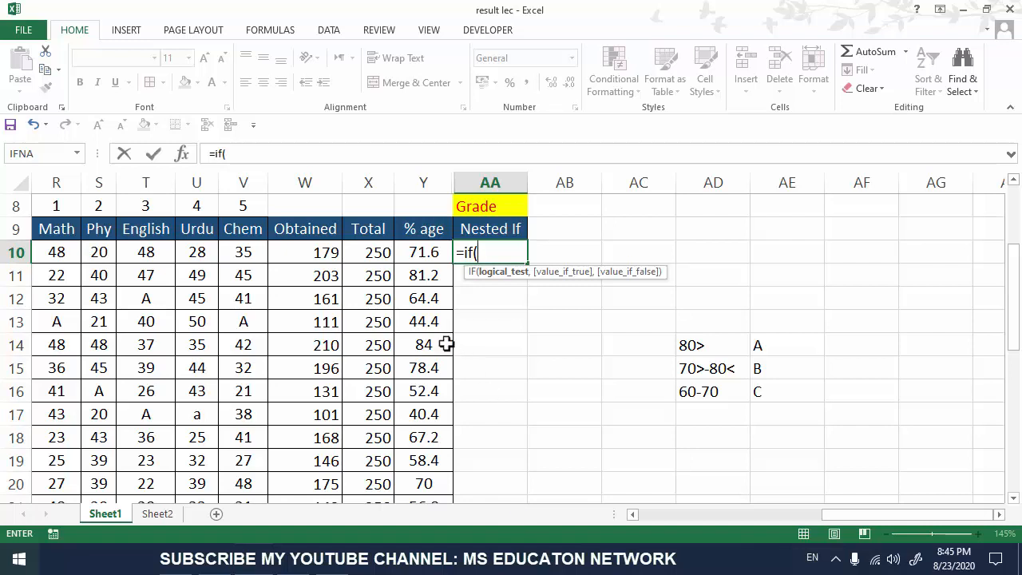
left_click(418, 254)
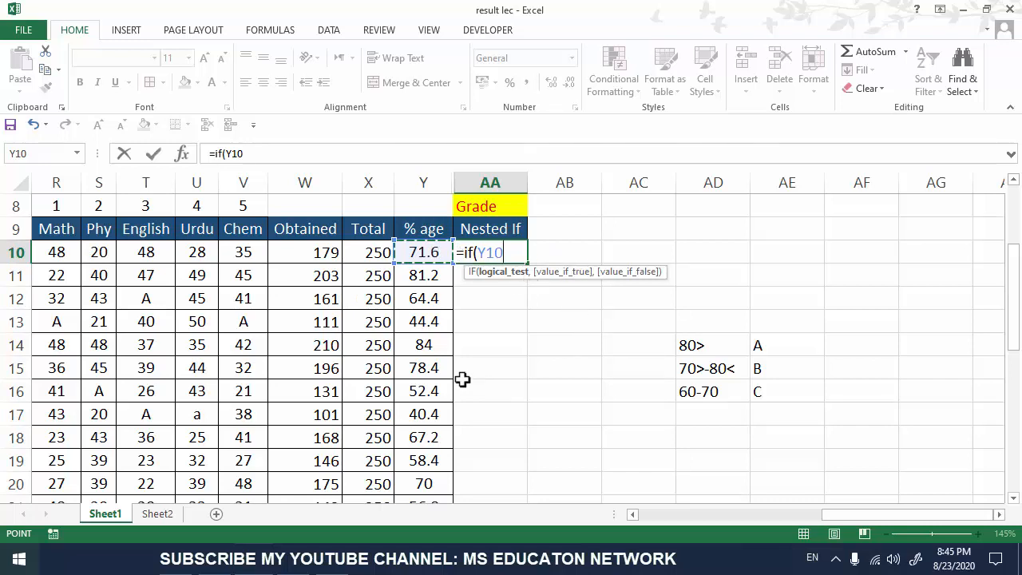
type(">=")
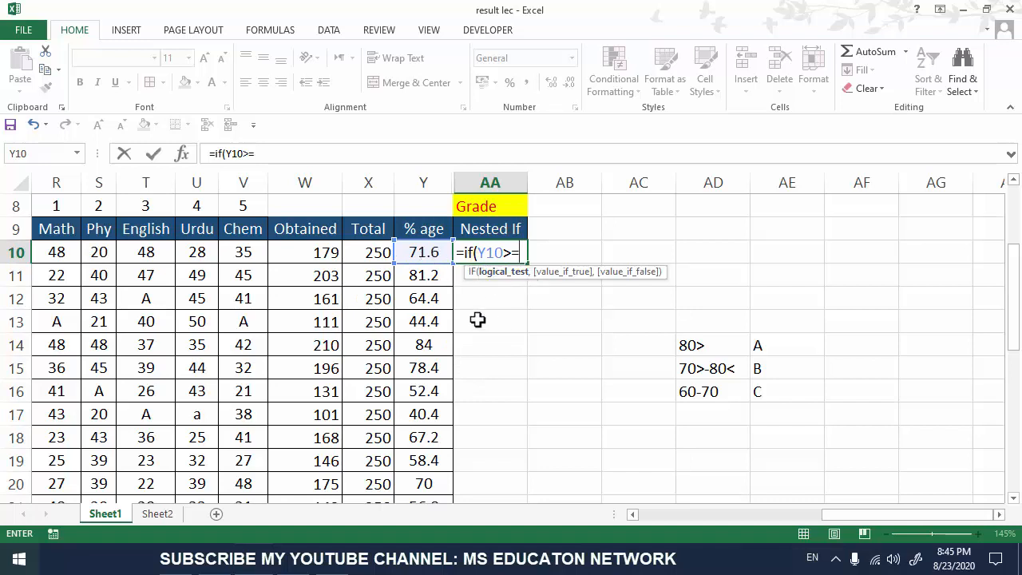
type("80,")
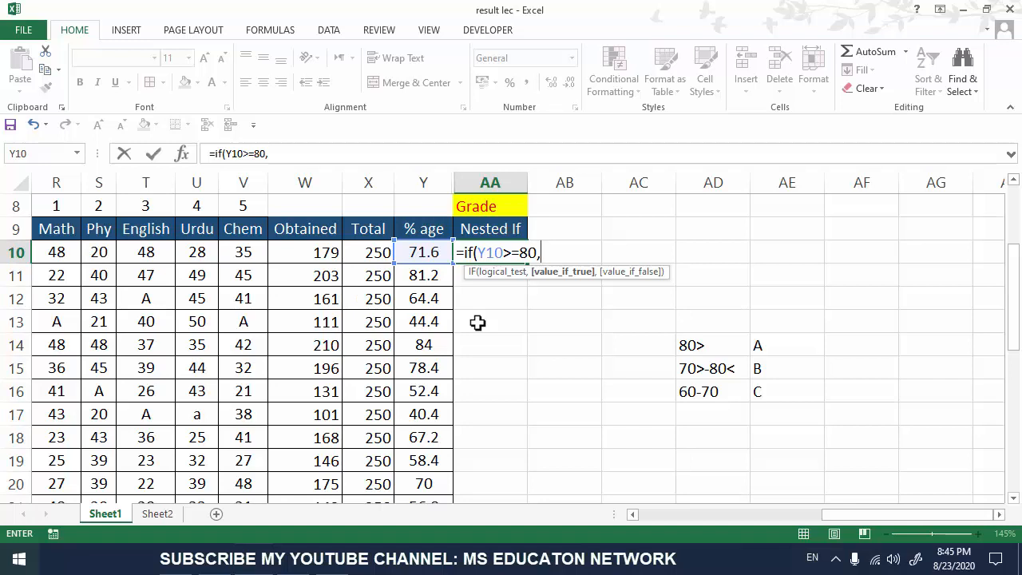
type("\"A\",")
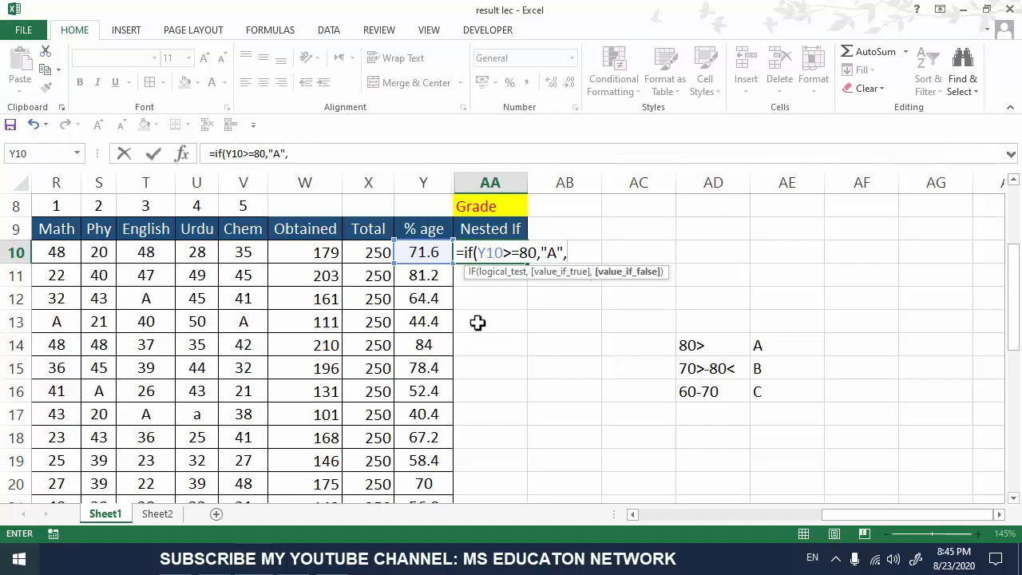
type("\"B\"")
key("Return")
Step: Check the percentage in Y10 against the grade formula in AA10
left_click(426, 252)
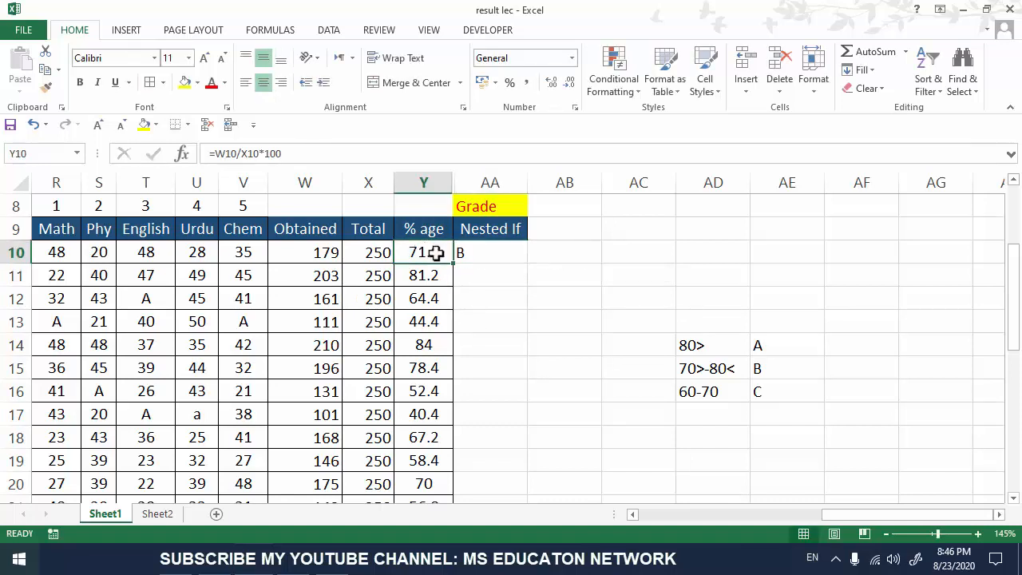
left_click(464, 254)
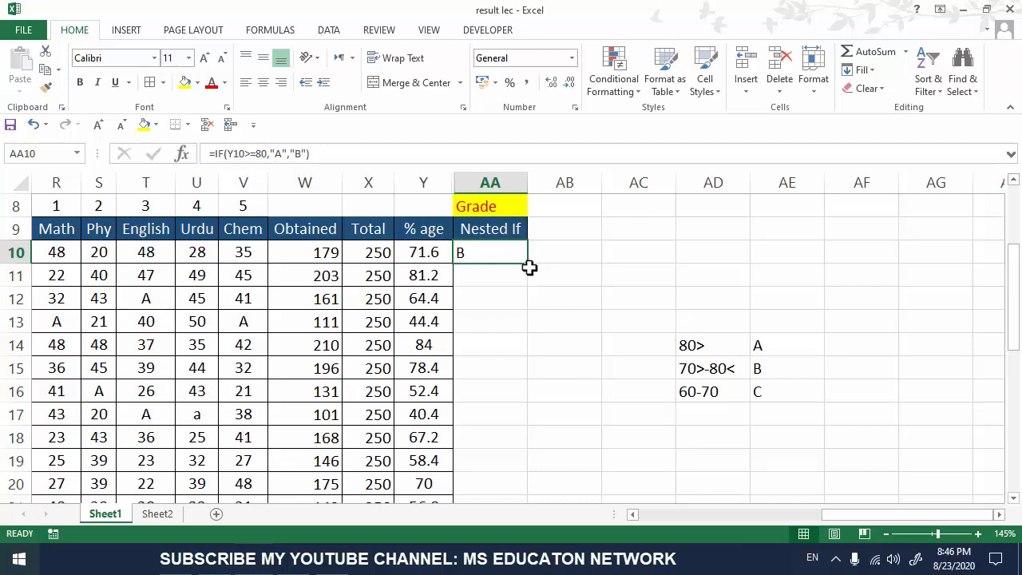
left_click(360, 154)
left_click(489, 253)
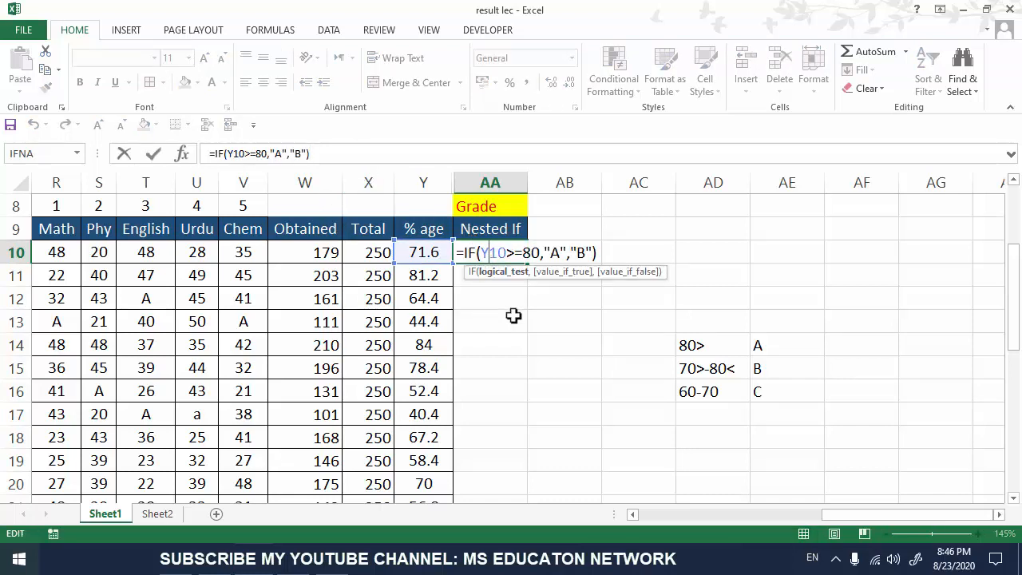
left_click(506, 322)
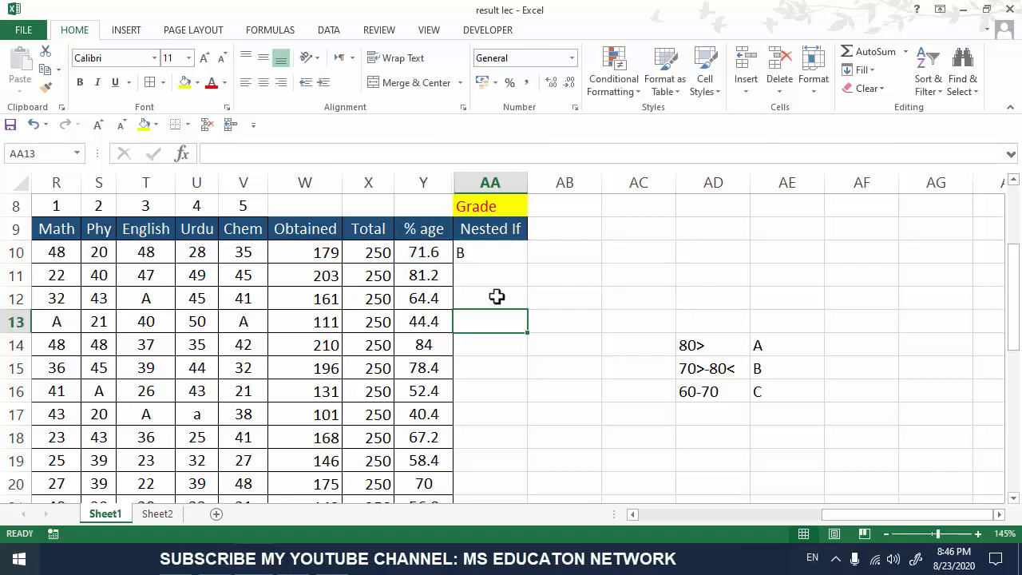
Step: Edit the formula in AA10 to remove the "B" from its value-if-false argument
left_click(479, 251)
left_click(333, 153)
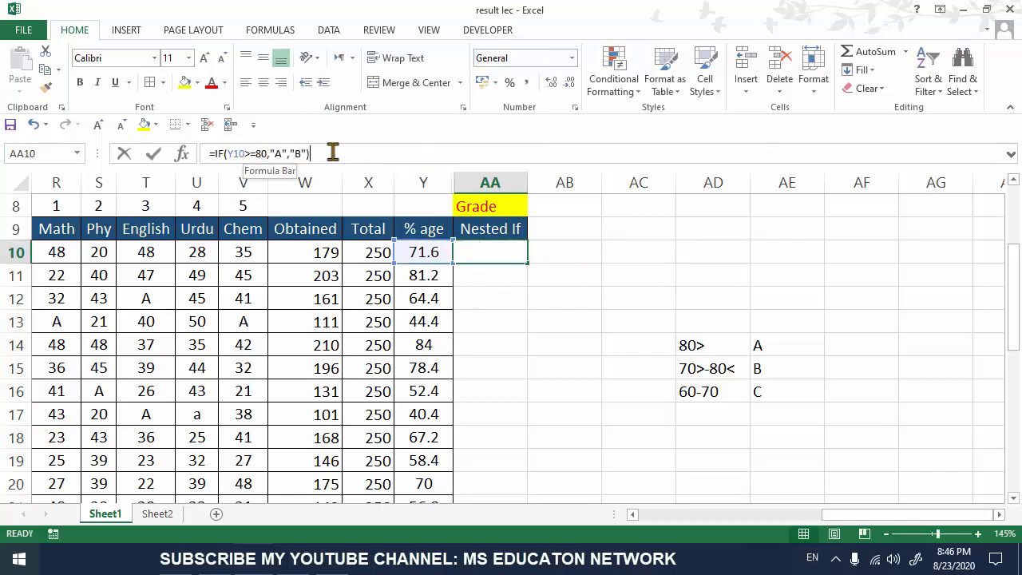
left_click(479, 253)
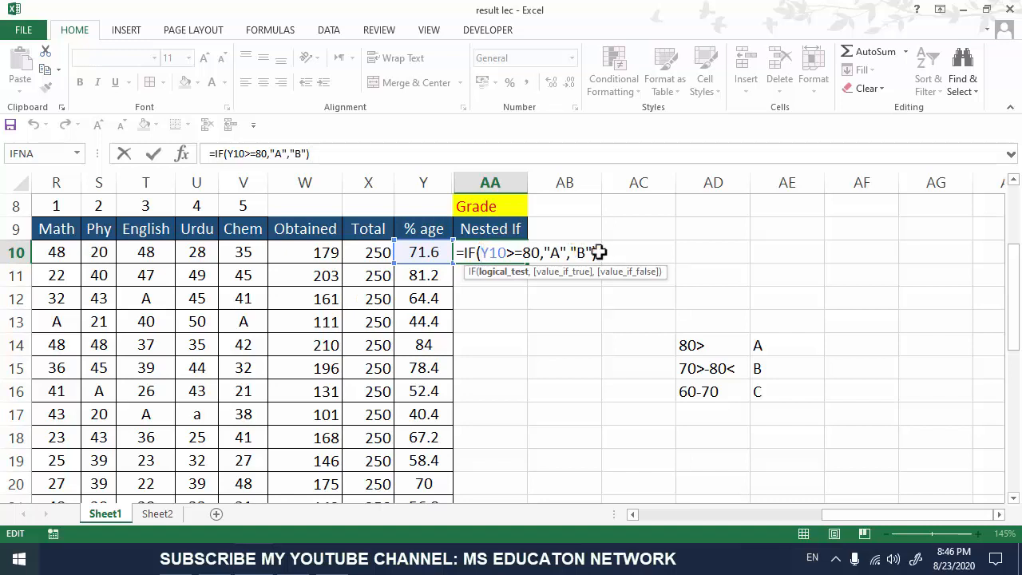
key("BackSpace")
key("BackSpace")
key("BackSpace")
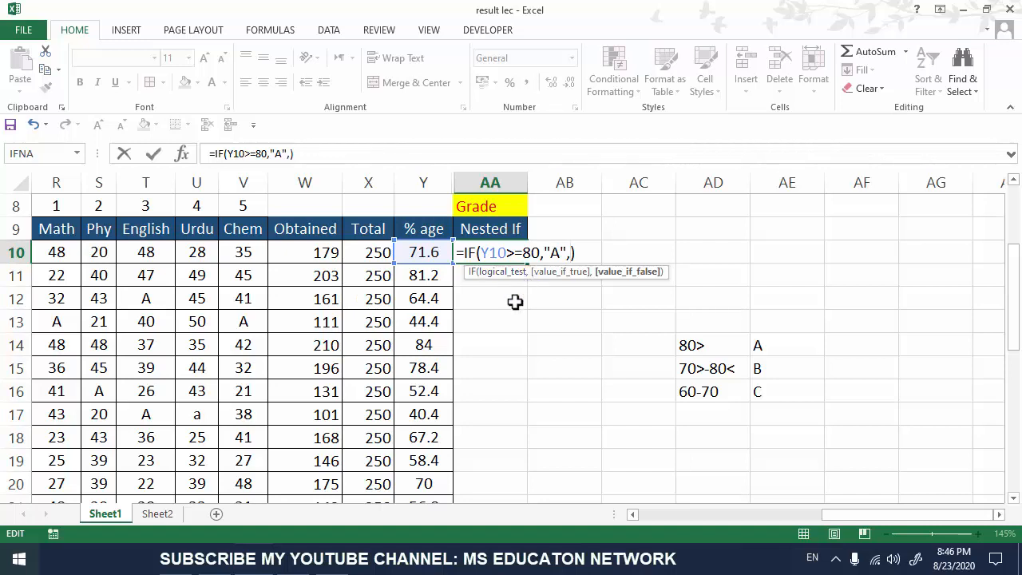
type("if")
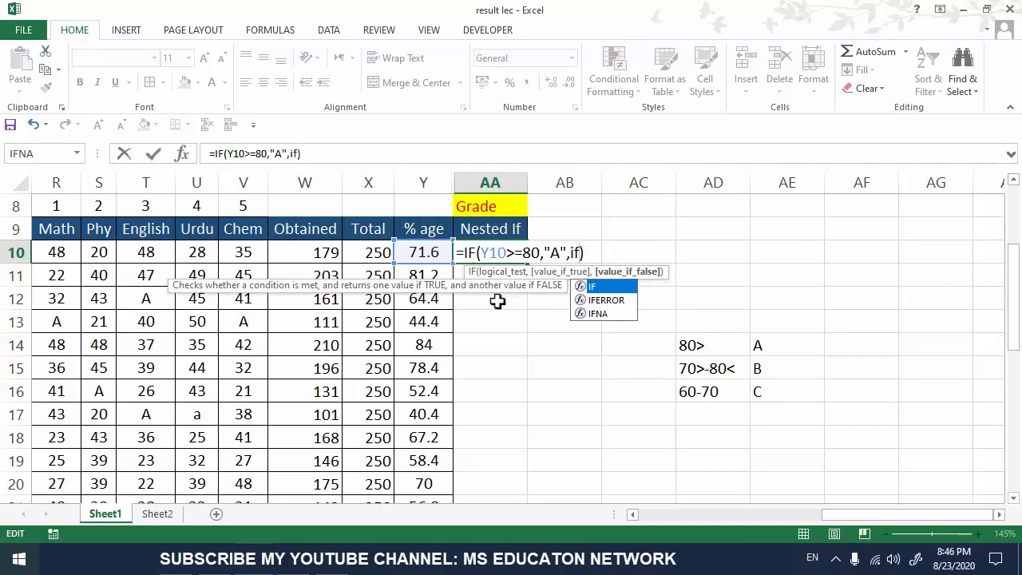
key("BackSpace")
key("BackSpace")
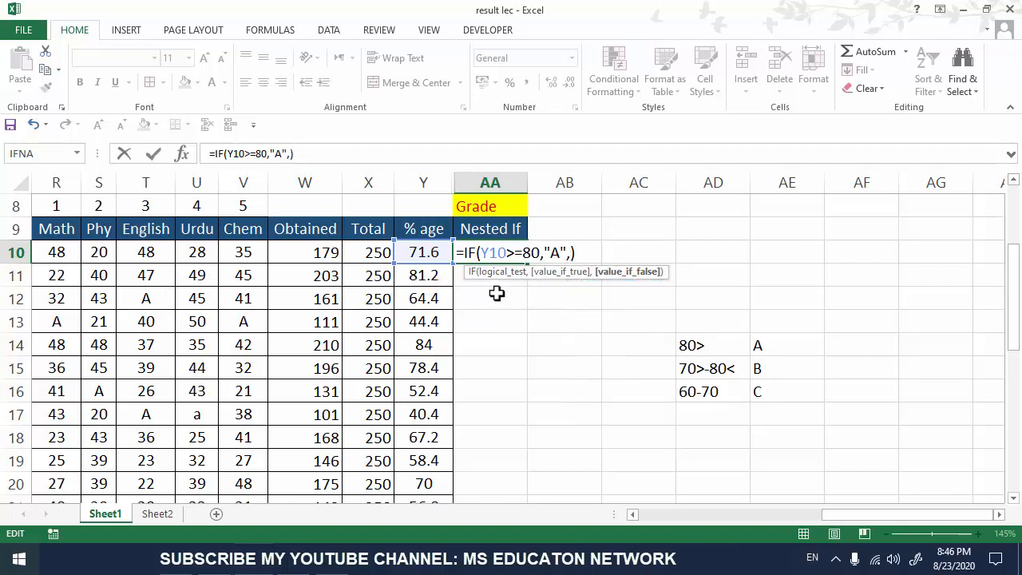
Step: Copy the IF(Y10>=80, portion of the AA10 formula and paste it as the value-if-false argument
left_click_drag(464, 252, 545, 252)
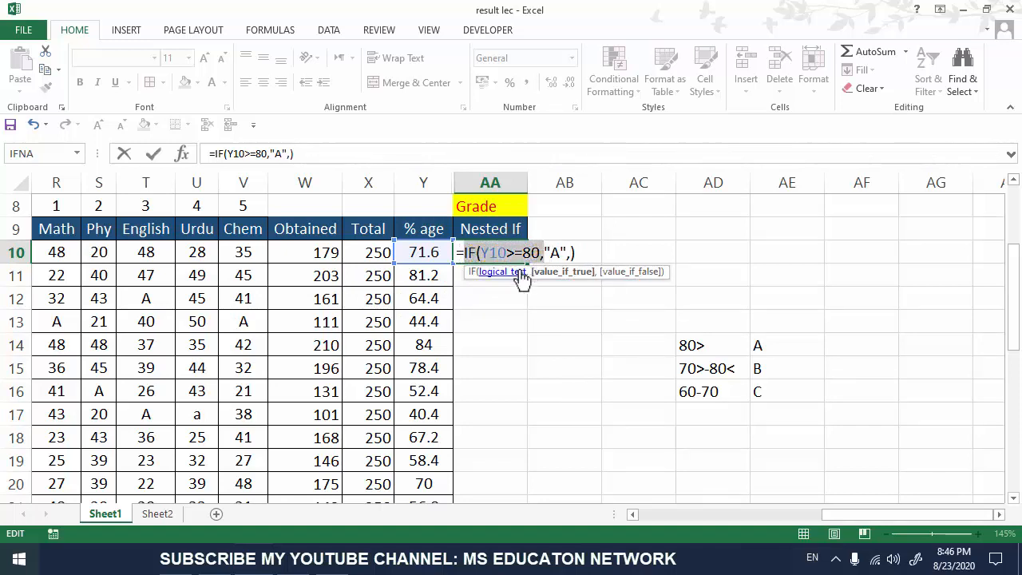
right_click(500, 255)
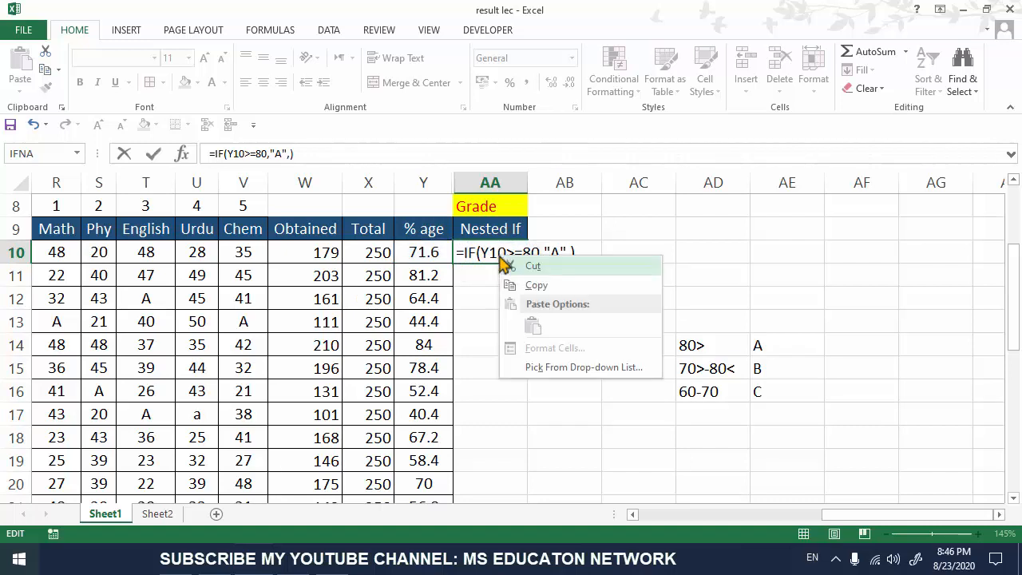
left_click(517, 285)
left_click(507, 252)
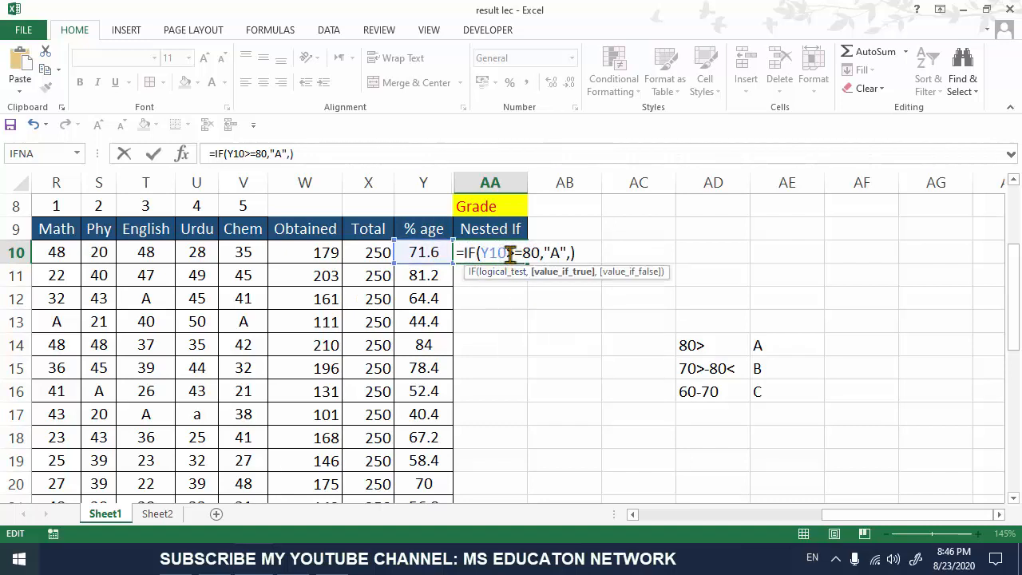
left_click(568, 253)
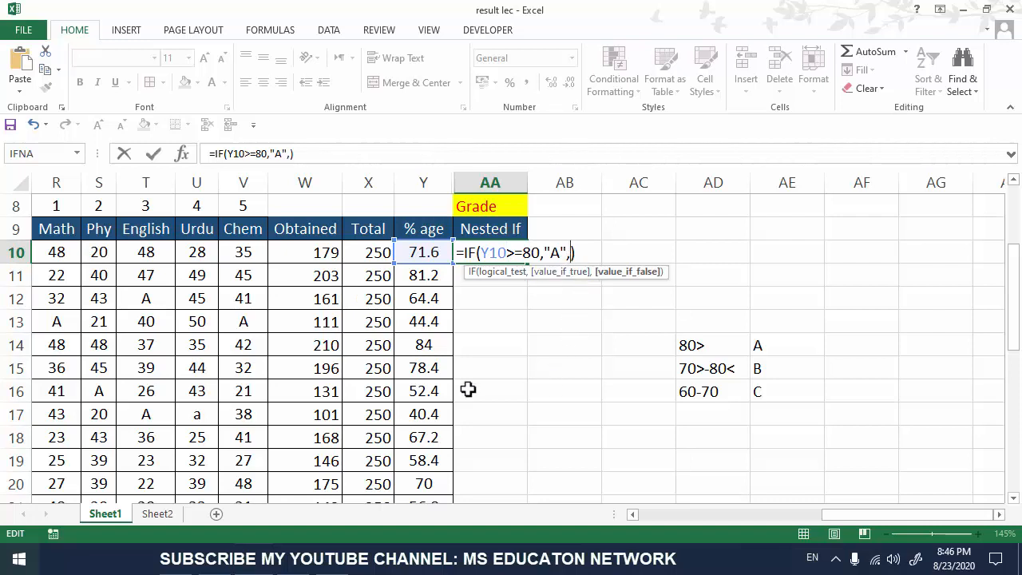
key("ctrl+v")
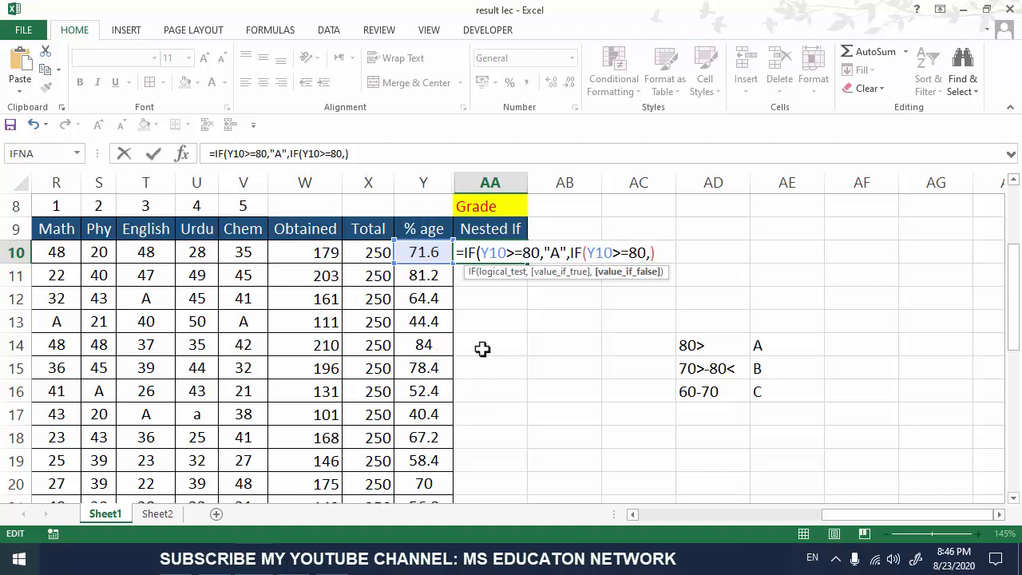
Step: Set the second IF's threshold to 70 and give it "B" as the value if true
left_click(635, 254)
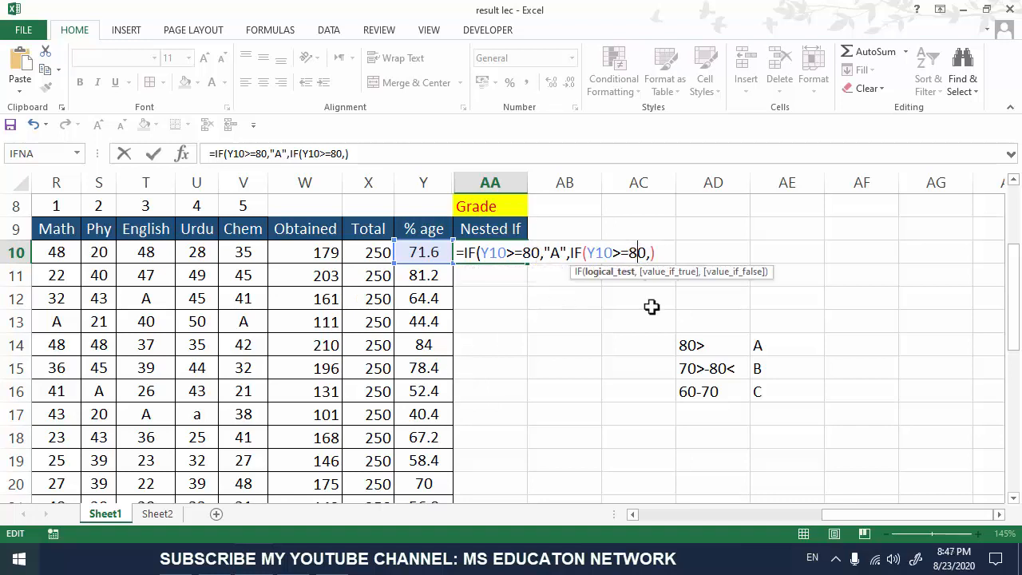
key("BackSpace")
type("7")
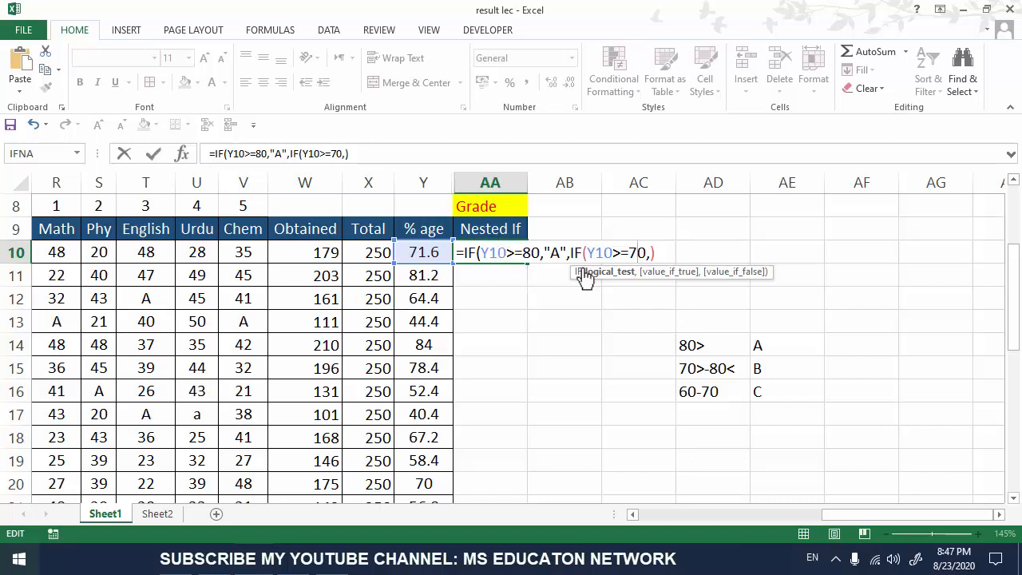
left_click(652, 253)
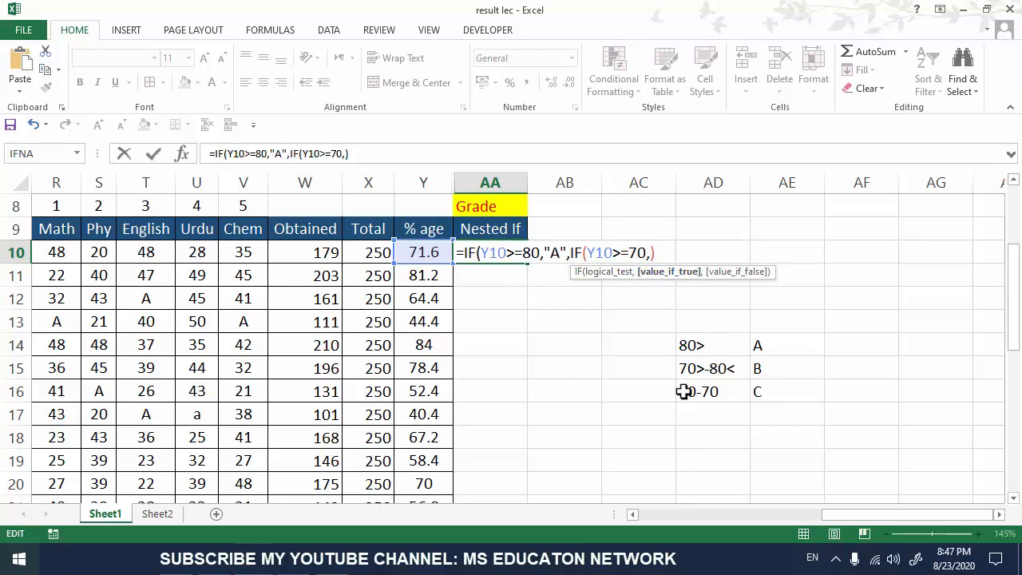
type("\"B\")")
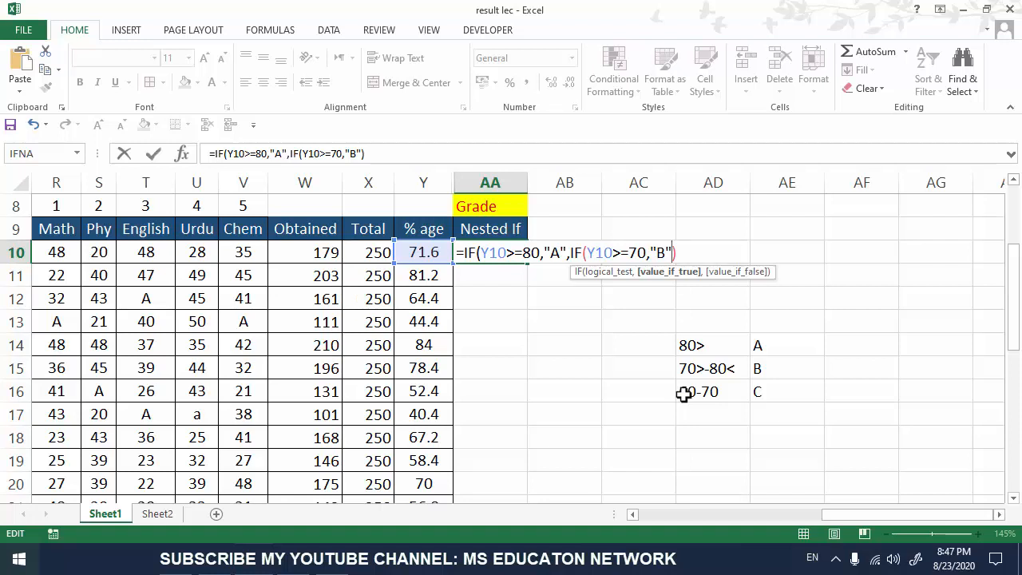
Step: Nest a third IF in the AA10 formula that tests Y10>=60 and returns "C"
type(",")
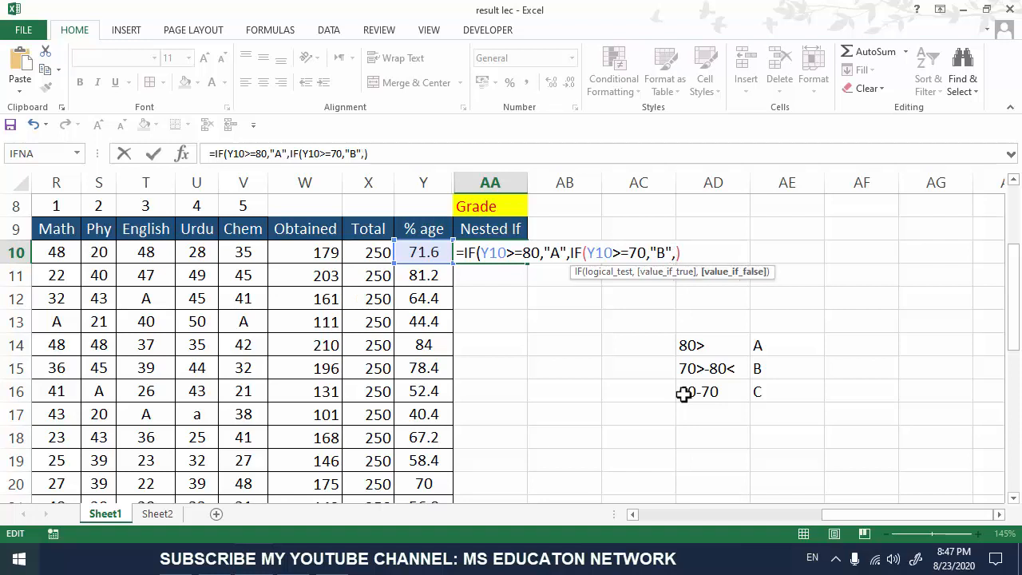
type("IF(Y10>=80,")
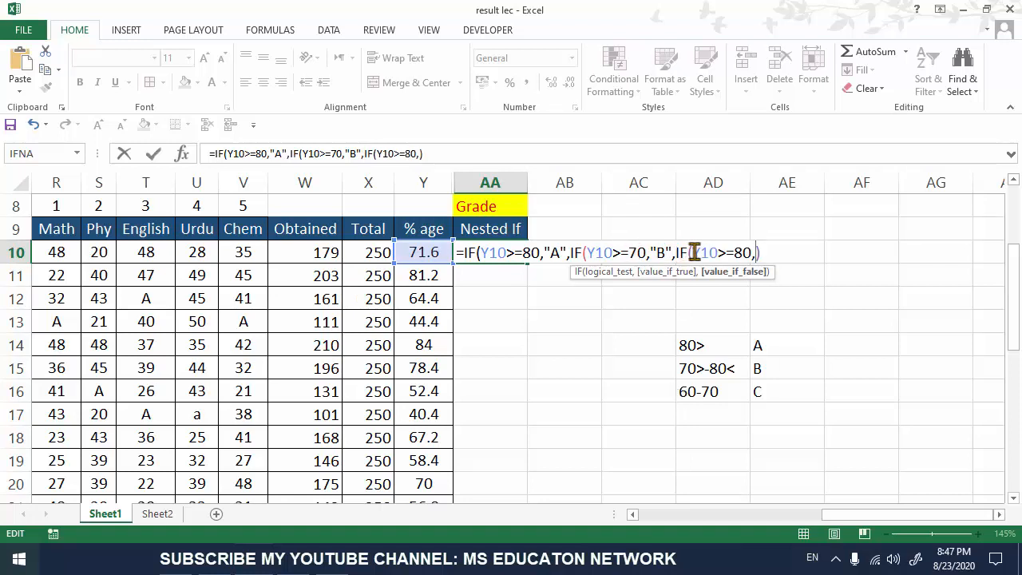
left_click(741, 253)
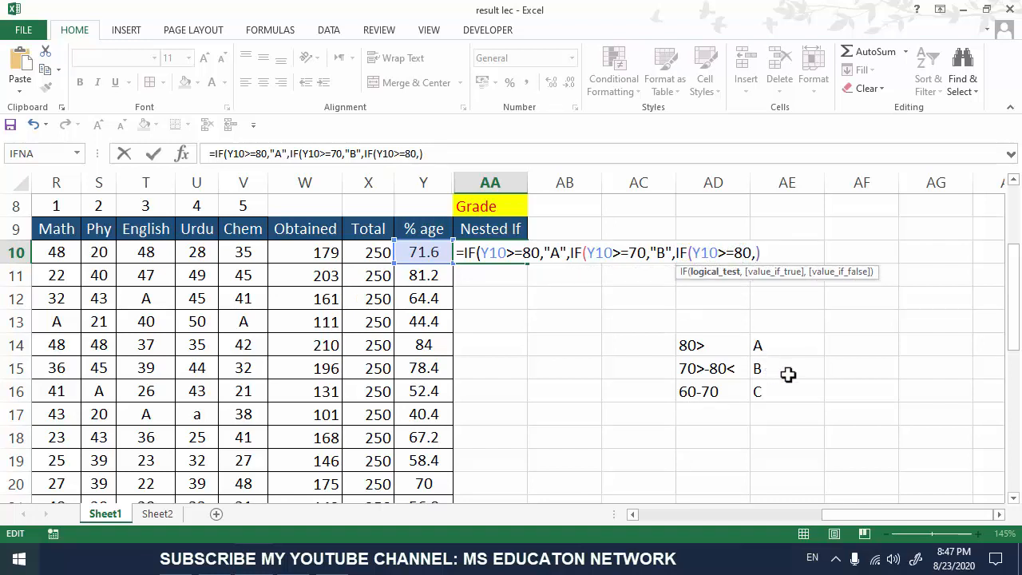
key("BackSpace")
type("6")
key("Right")
key("Right")
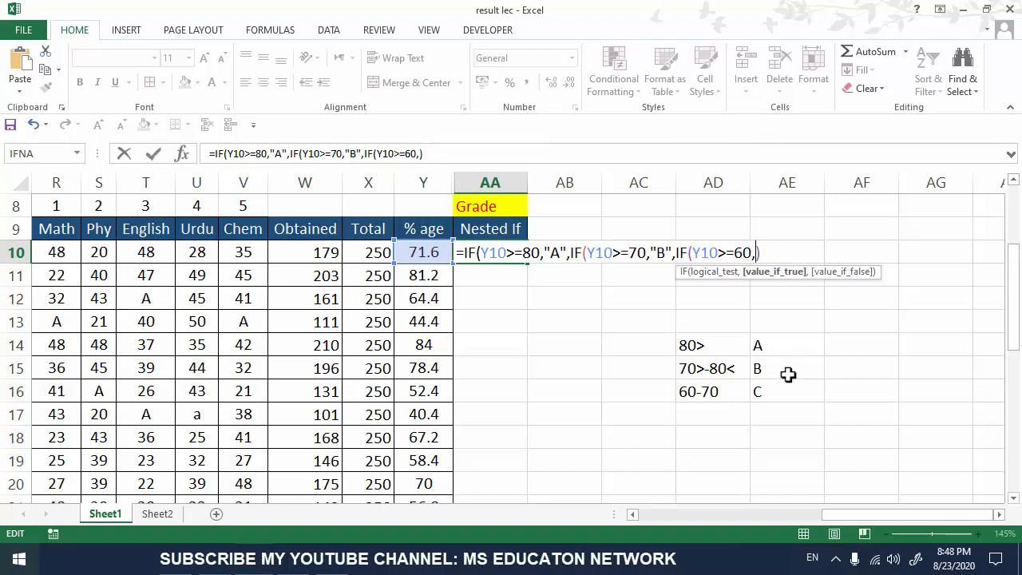
type("\"C\")")
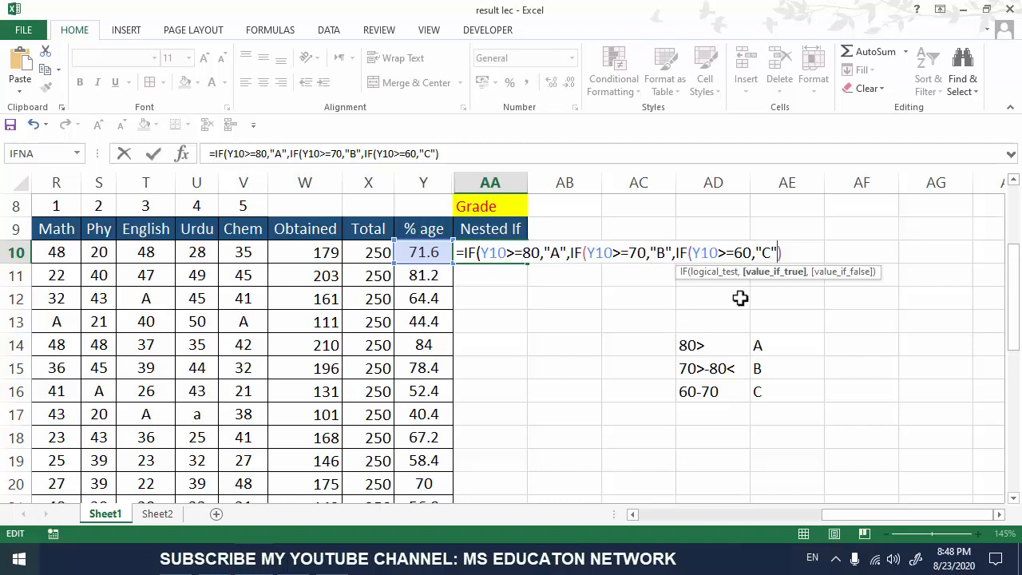
Step: Nest a fourth IF in the AA10 formula that tests Y10<60 and returns "D"
type(",if")
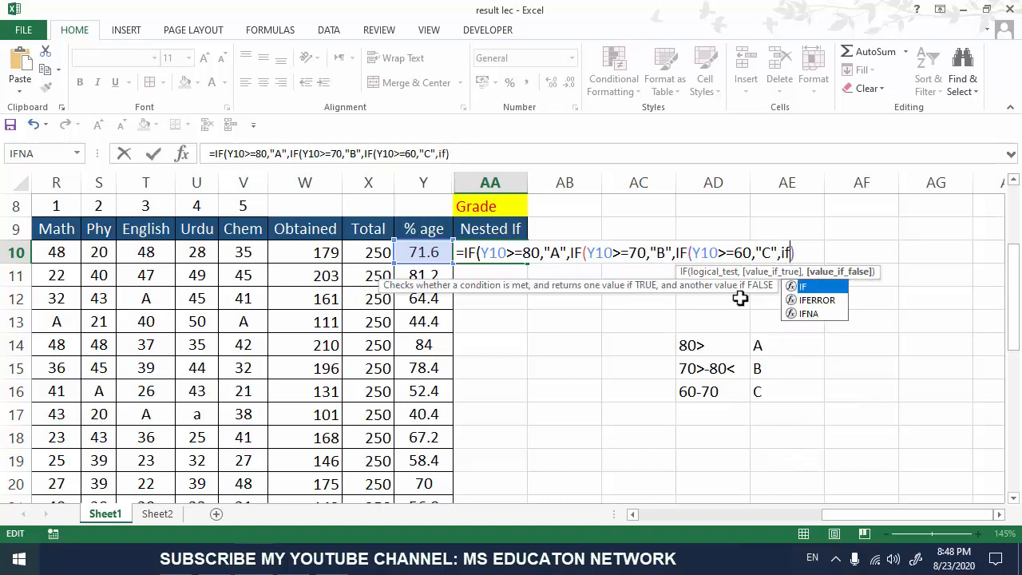
key("Escape")
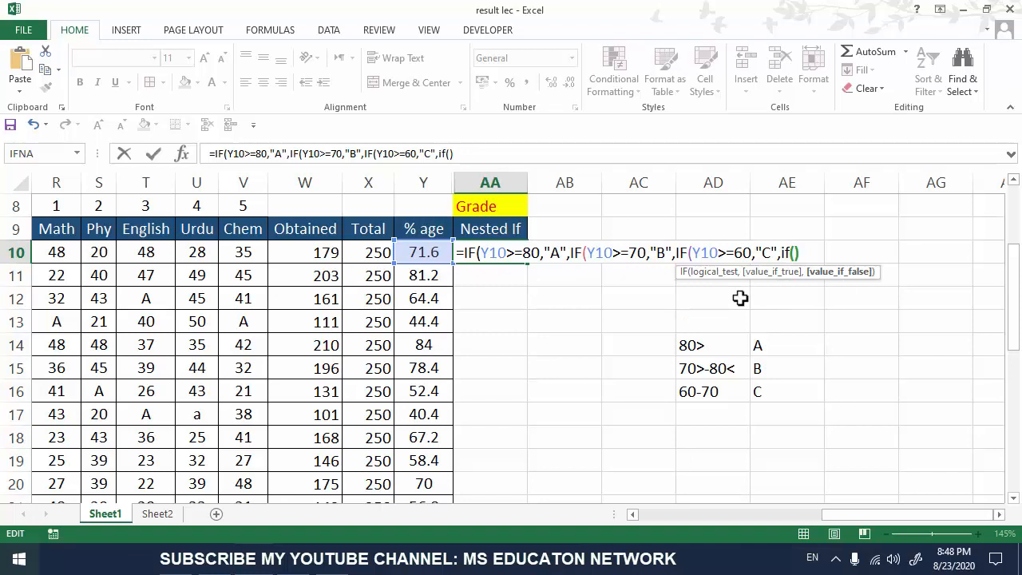
type("(")
left_click(423, 252)
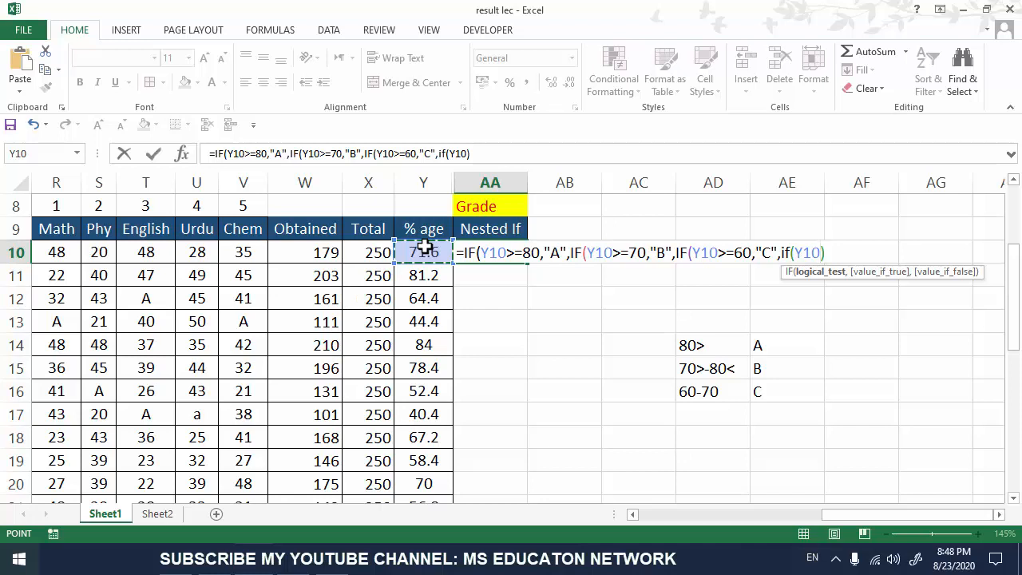
type("<60")
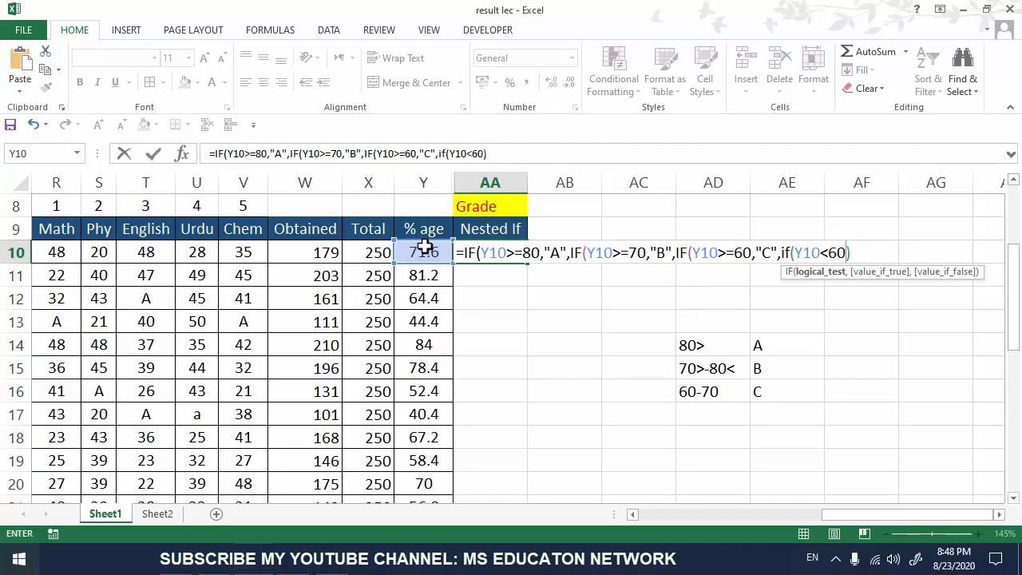
type(",\"")
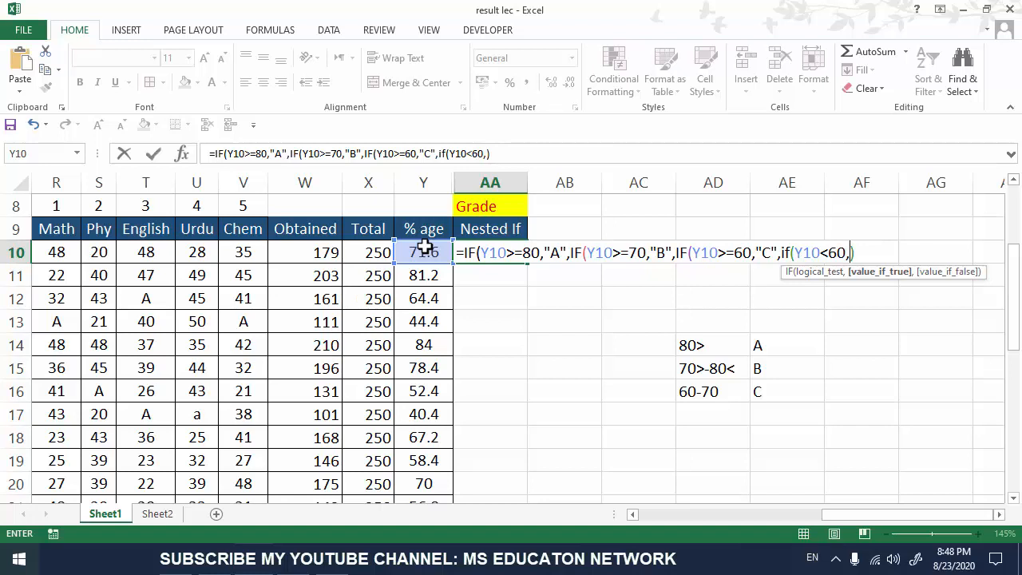
type("D\"")
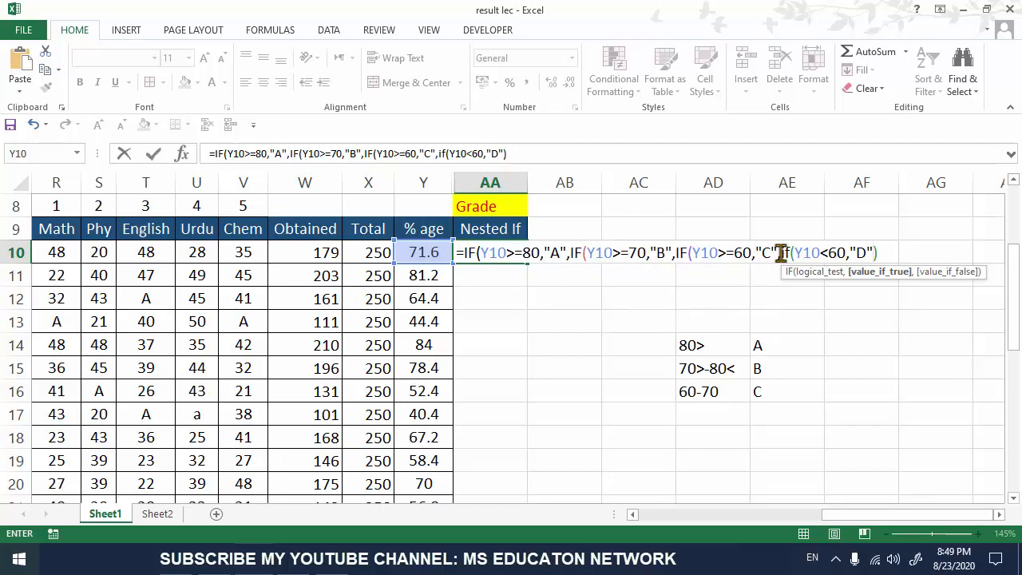
Step: Add the three remaining closing parentheses and enter the nested IF formula in AA10
left_click(899, 252)
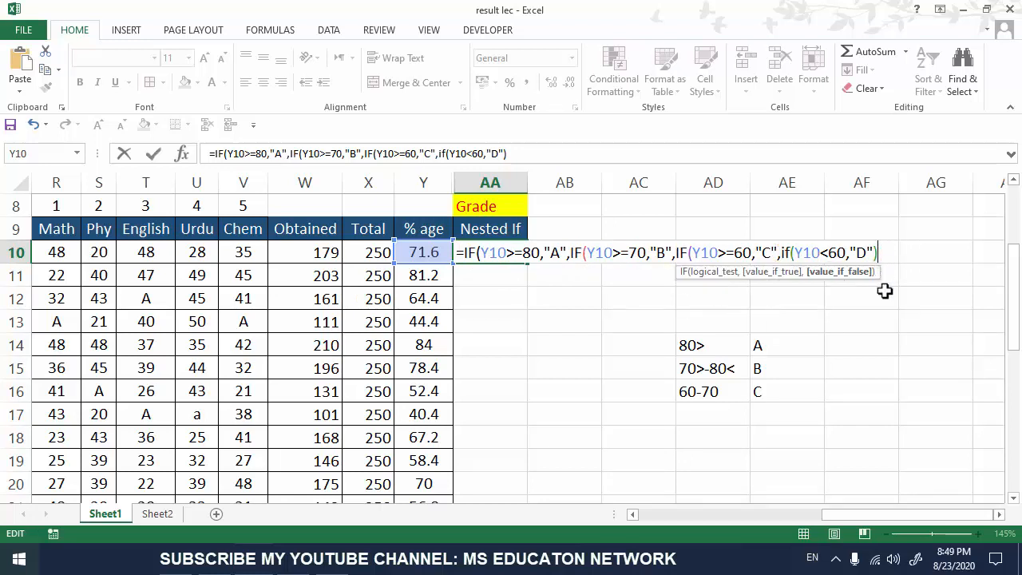
type(")))")
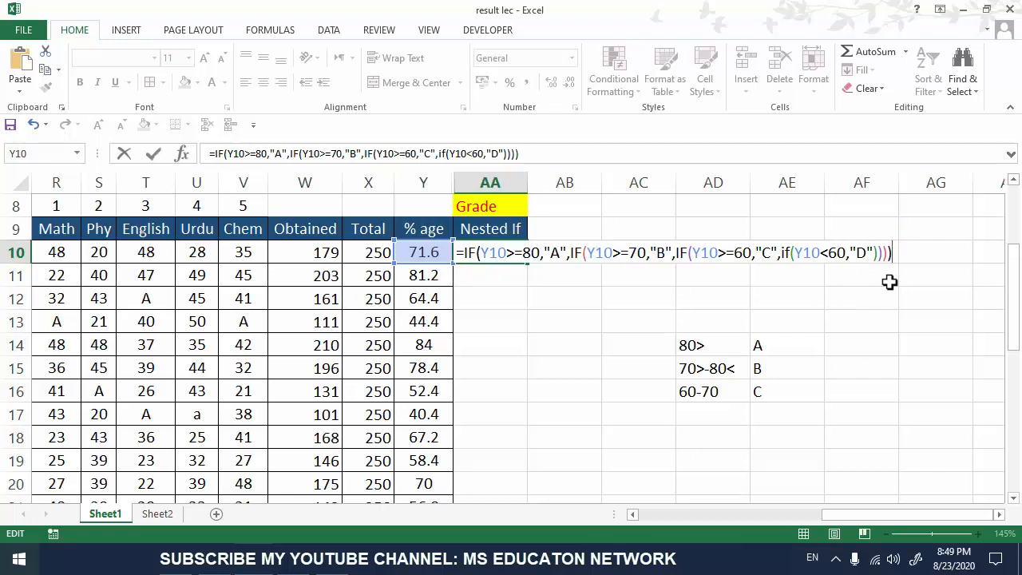
key("Return")
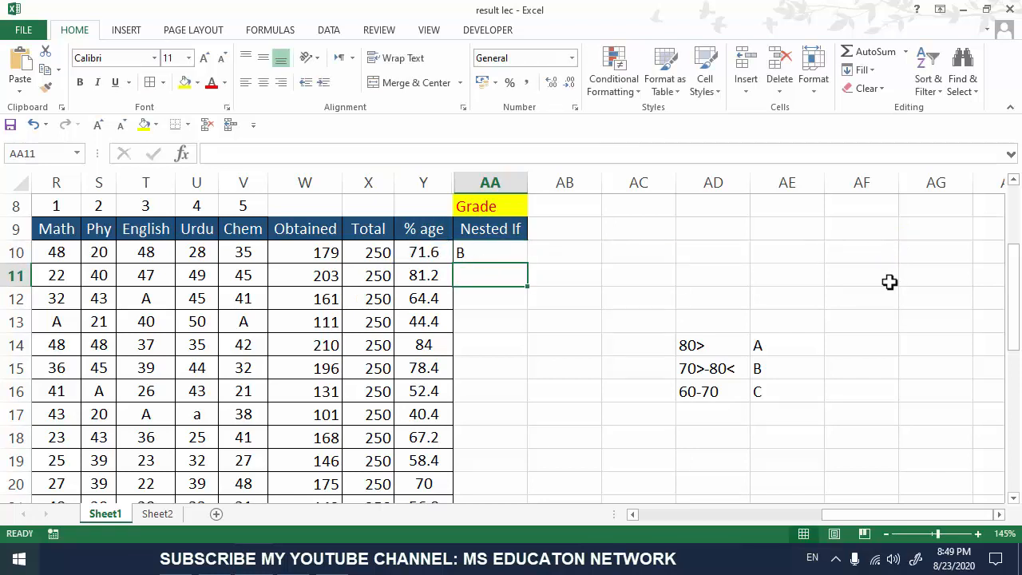
Step: Fill the nested IF formula from AA10 down to AA19 and check row 11's grade against its percentage
left_click(489, 252)
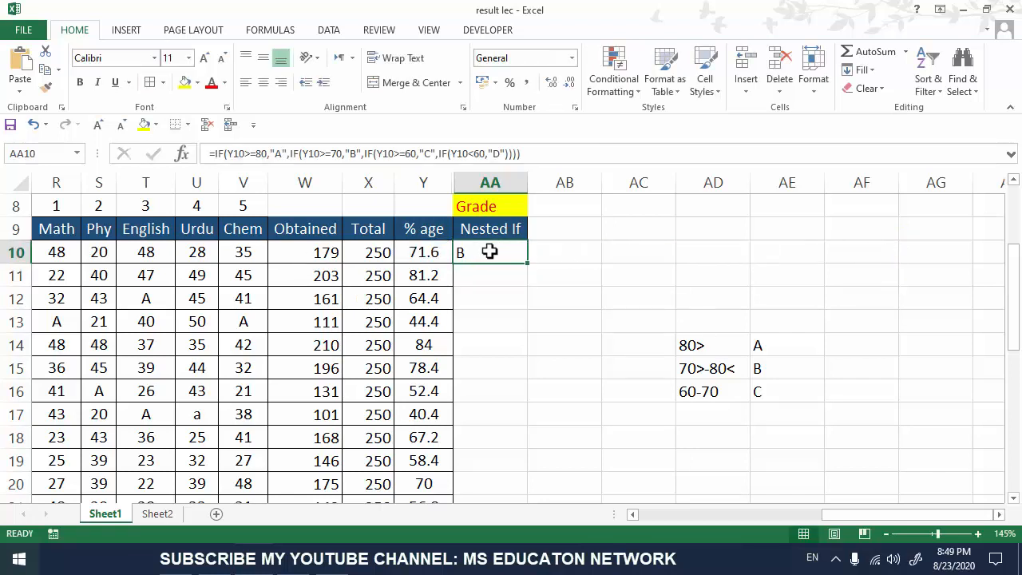
left_click_drag(528, 264, 517, 468)
left_click(483, 367)
left_click(431, 273)
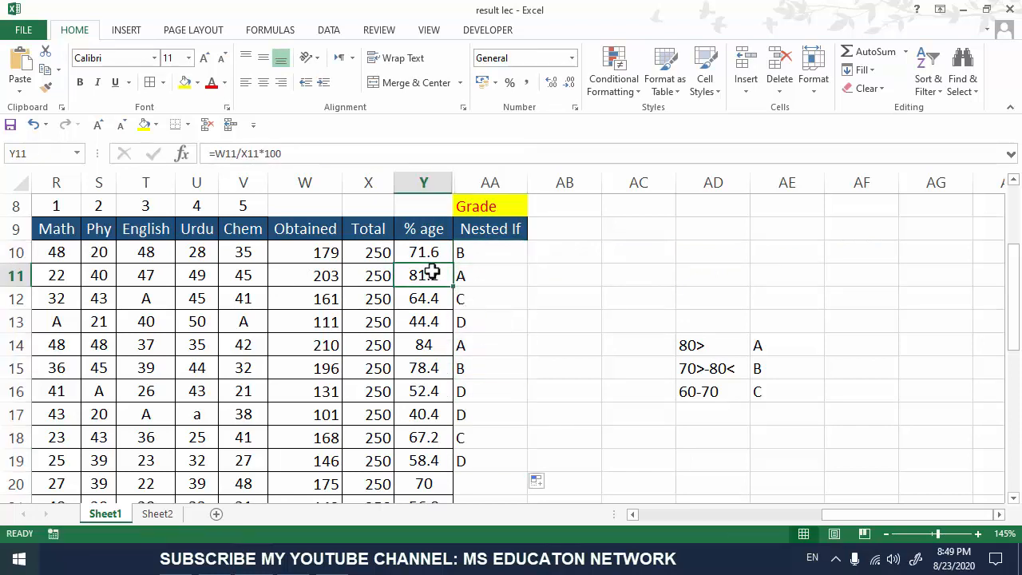
left_click(472, 272)
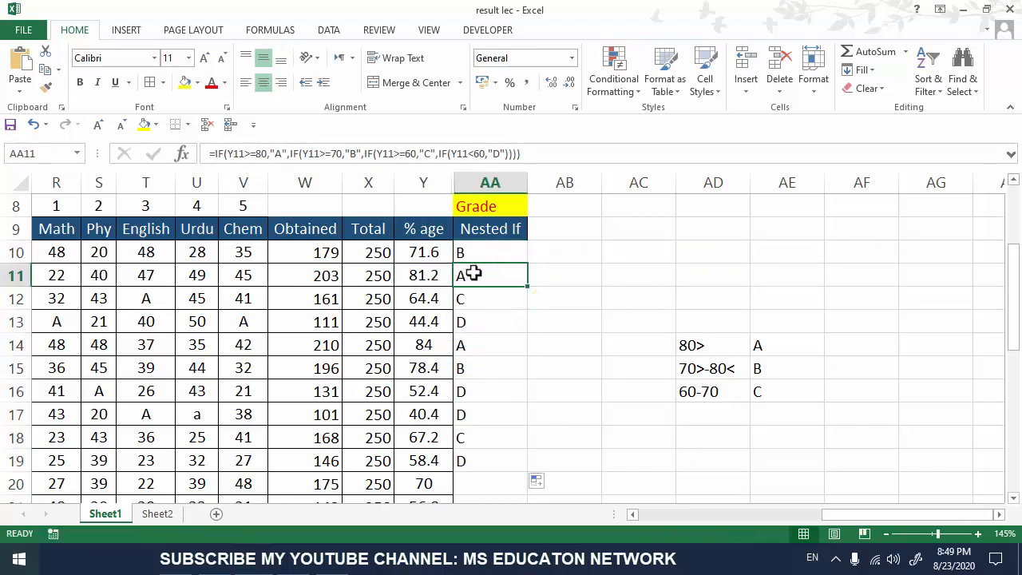
Step: Compare the grades in rows 12 to 15 with the percentages in the same rows
left_click(410, 297)
left_click_drag(438, 297, 463, 324)
left_click(416, 322)
left_click(438, 320)
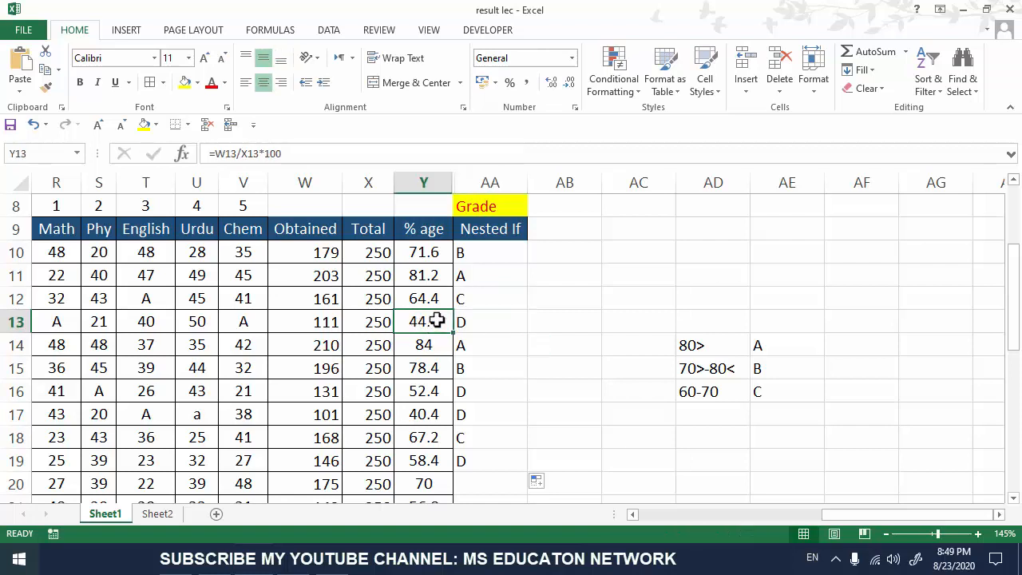
left_click(506, 322)
left_click(423, 346)
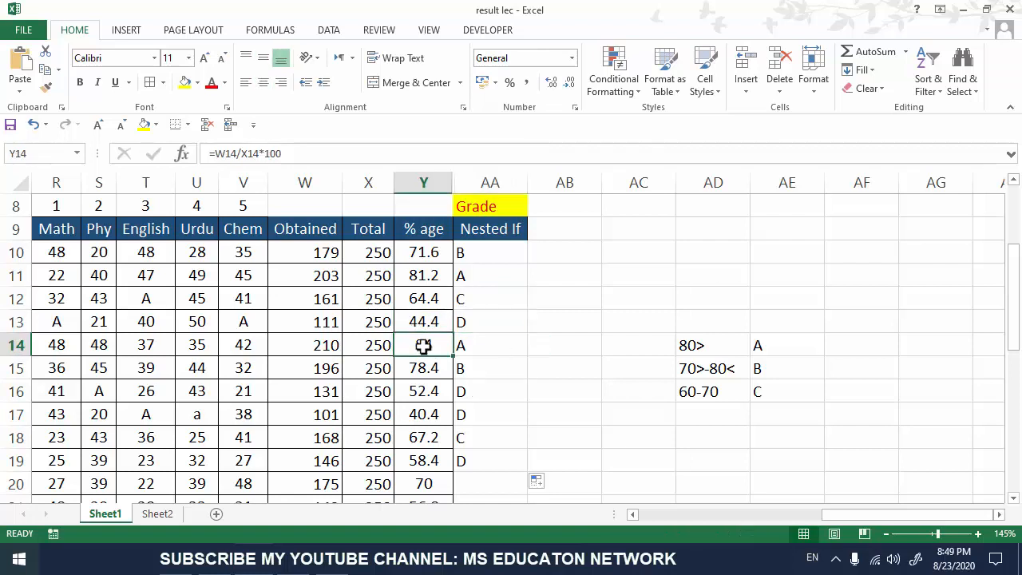
left_click_drag(459, 349, 463, 349)
left_click(476, 367)
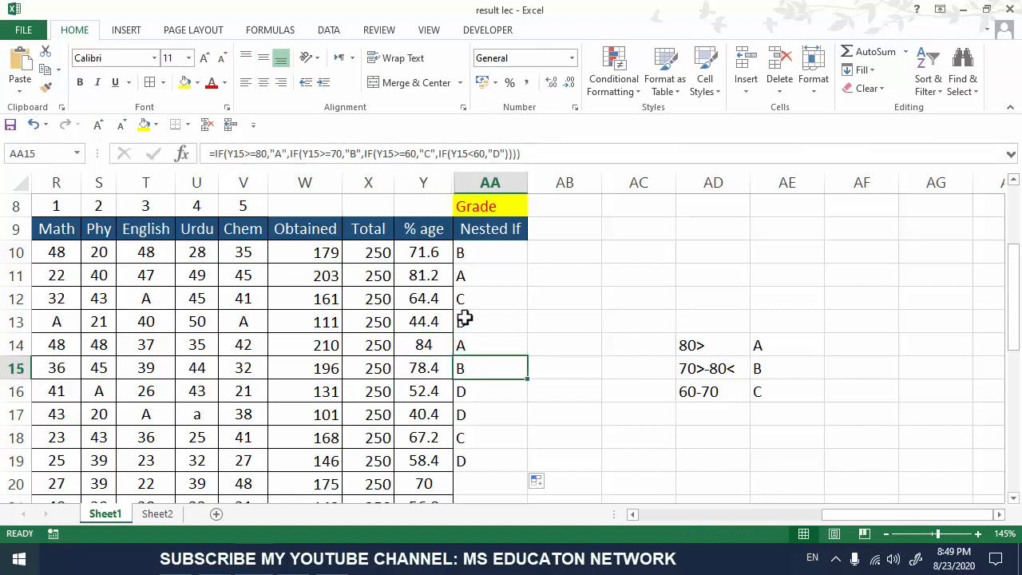
Step: Clear the grades in AA11:AA19 and start a new formula in AA11 with an IF that tests Y11>=80 and returns "A"
left_click_drag(477, 280, 485, 461)
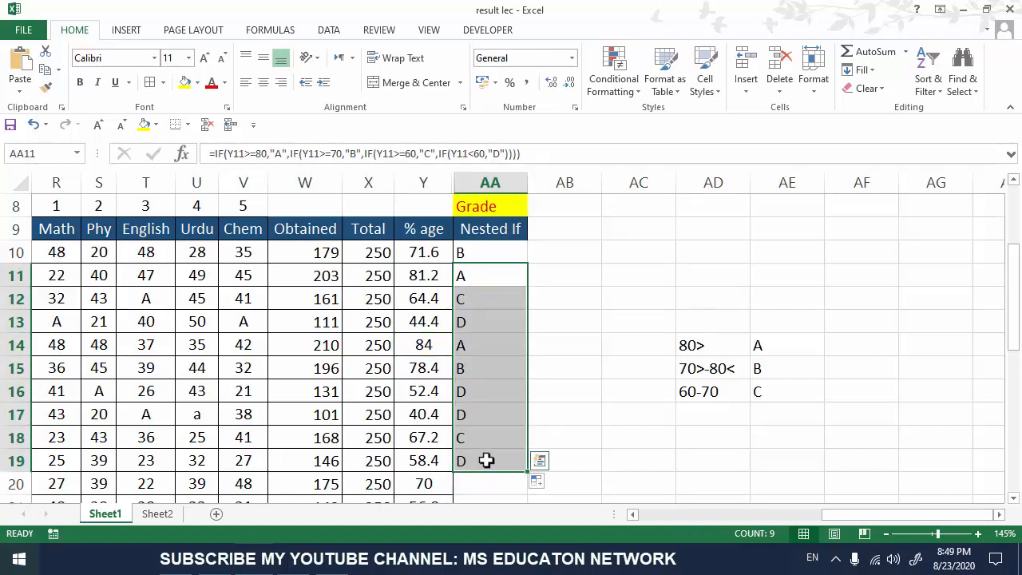
key("Delete")
left_click(494, 272)
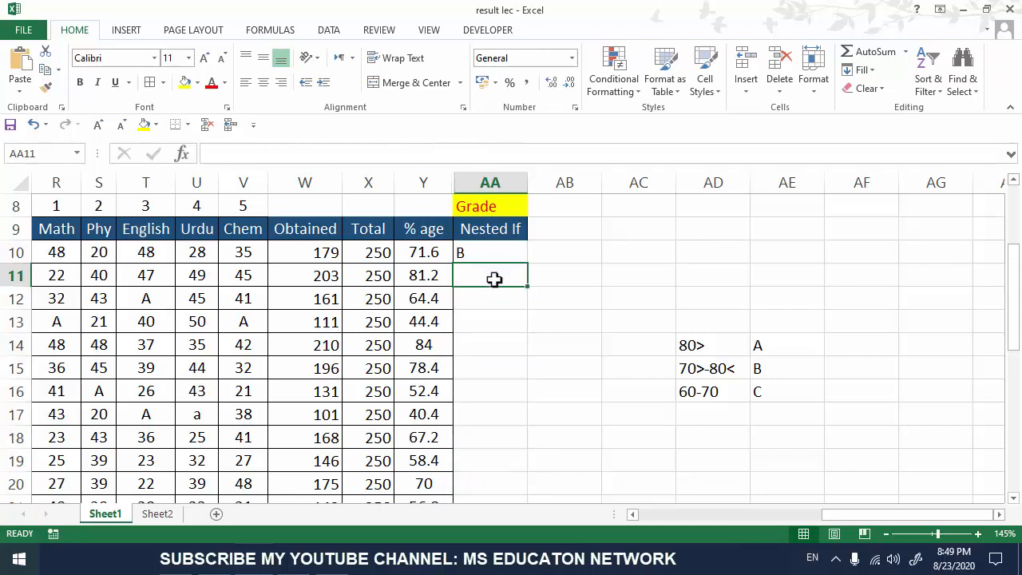
type("=")
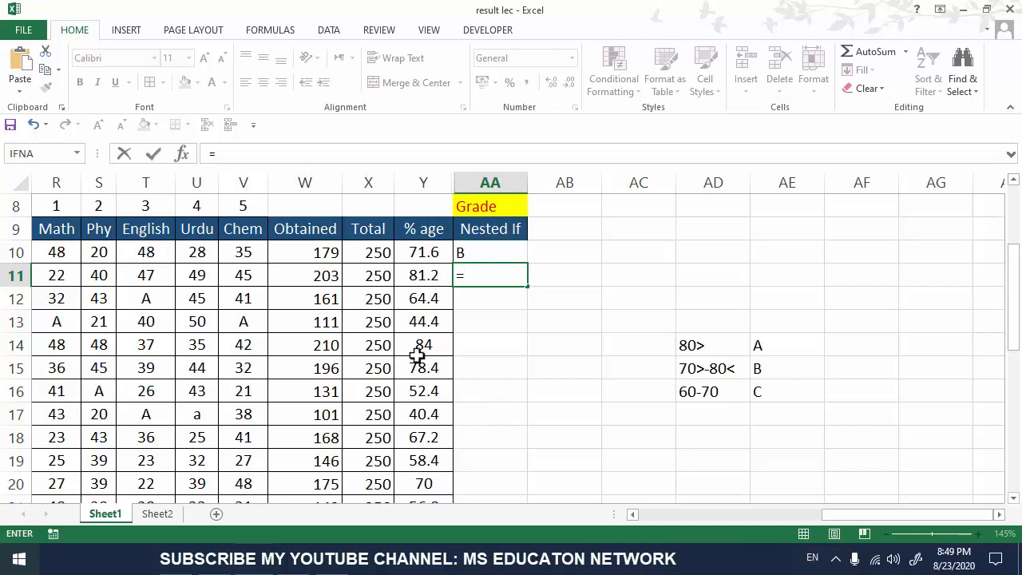
type("if(")
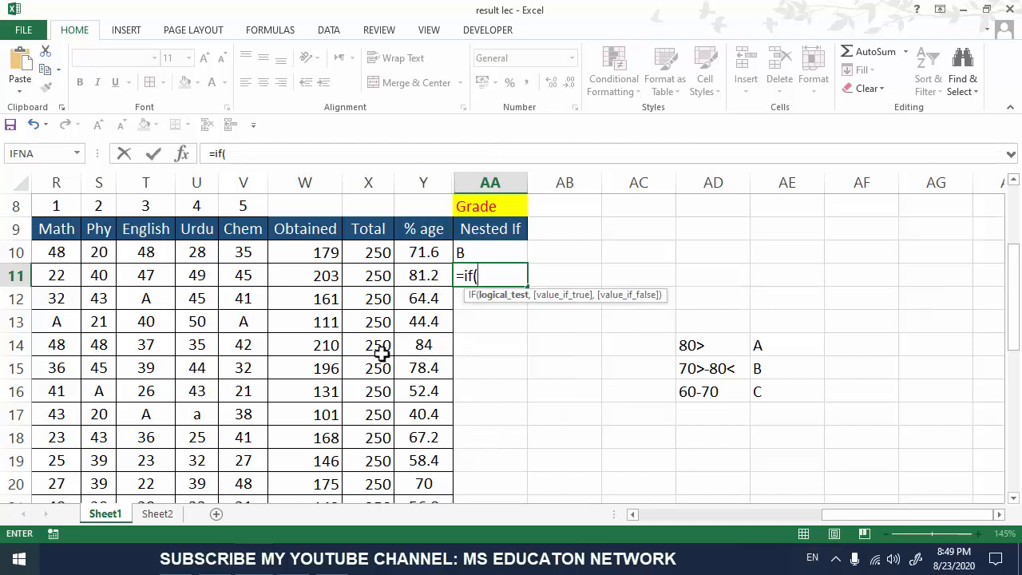
left_click(422, 276)
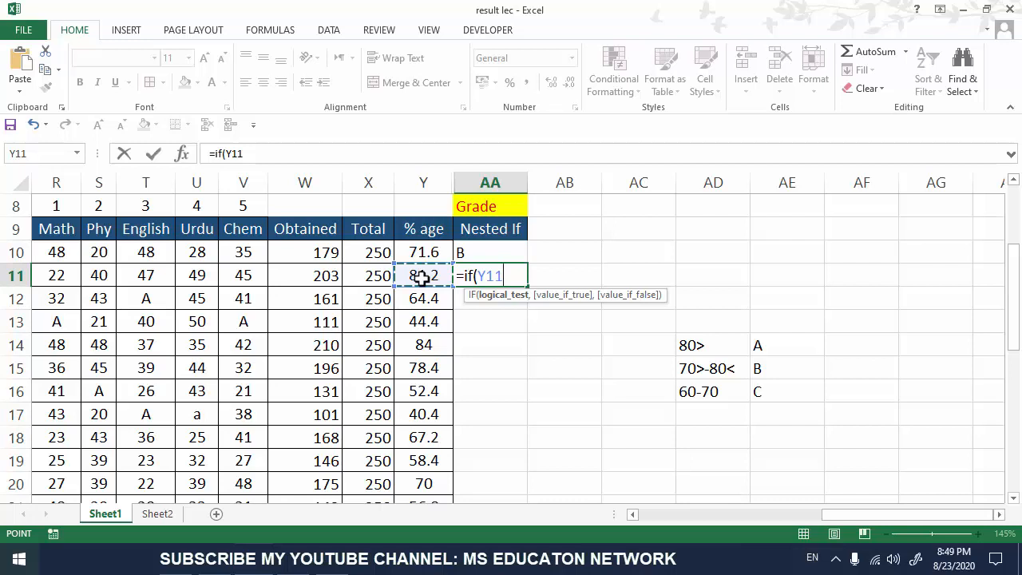
type(">=")
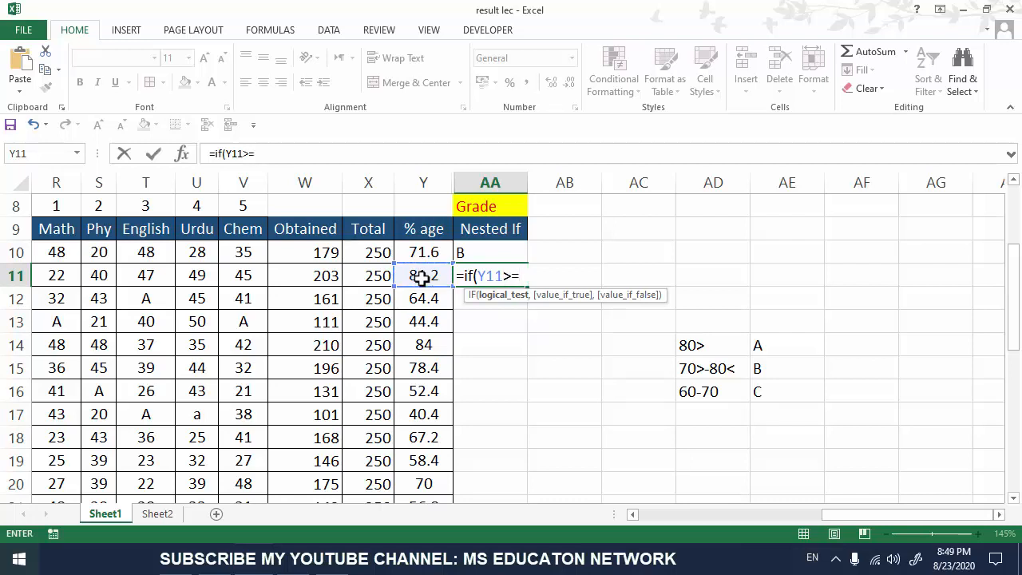
type("80,")
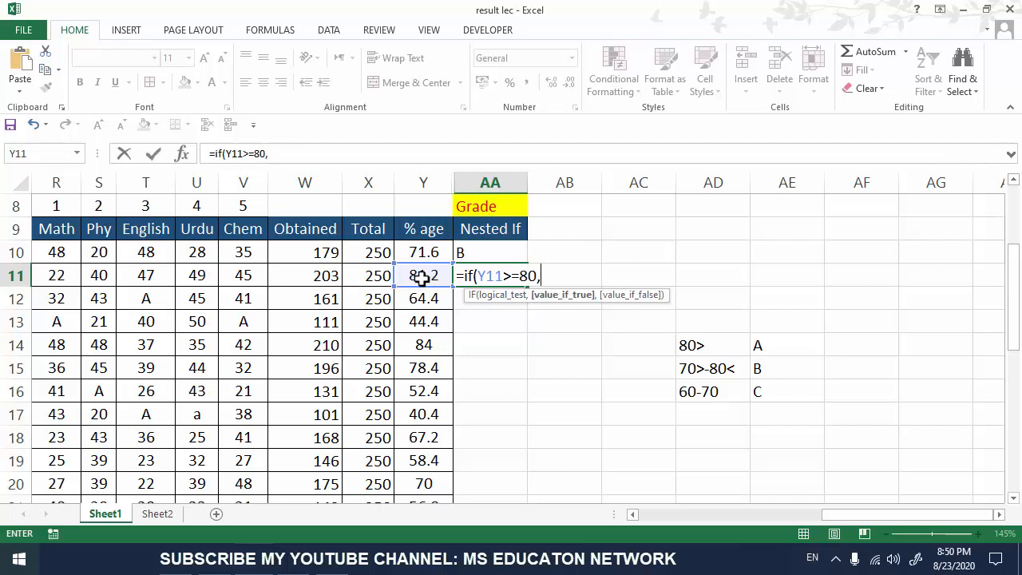
type("\"A\",")
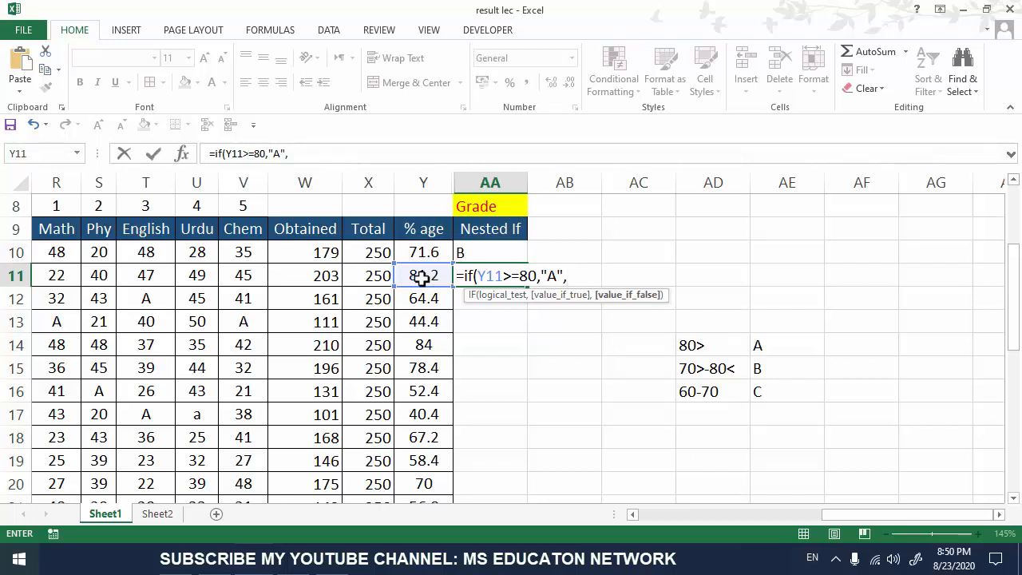
Step: Nest a second IF in the AA11 formula that tests Y11>=70 and returns "B"
type("if(")
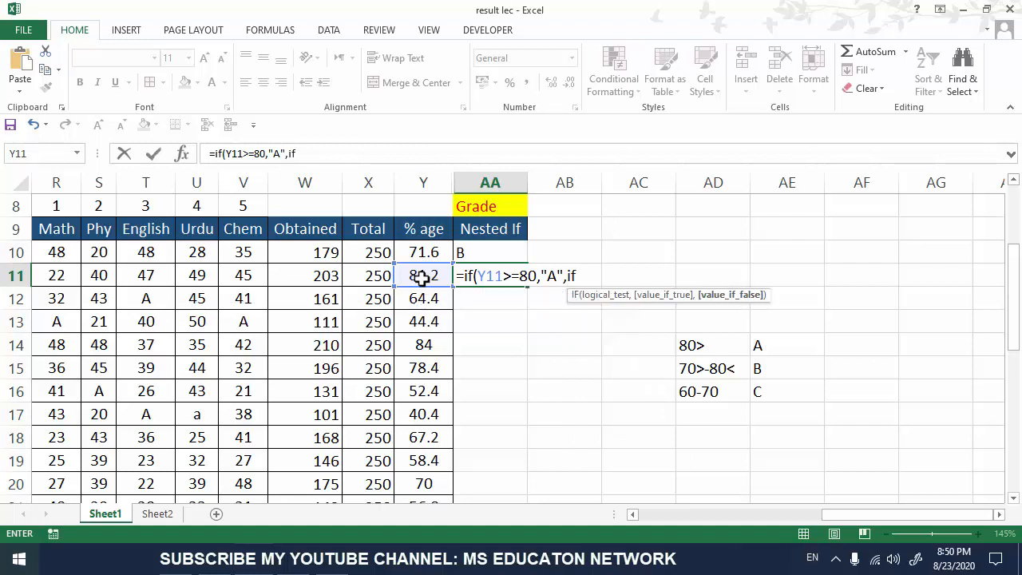
left_click(420, 272)
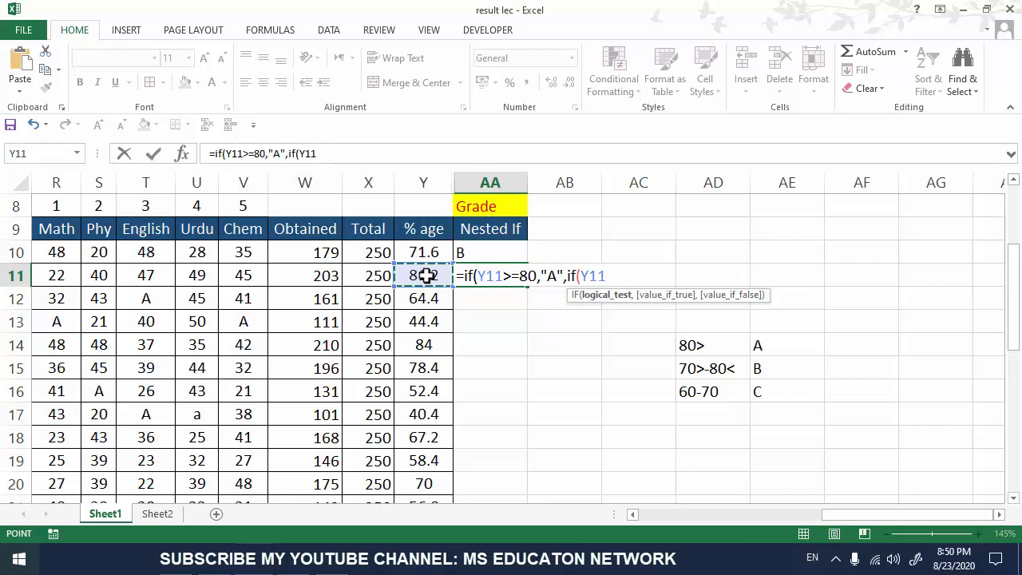
type(">=70")
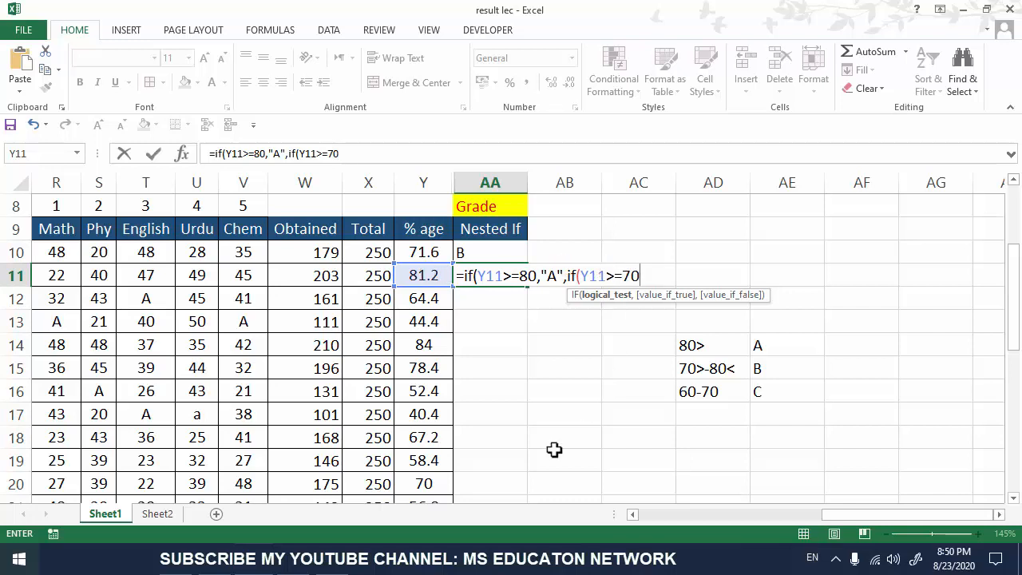
type(",\"B")
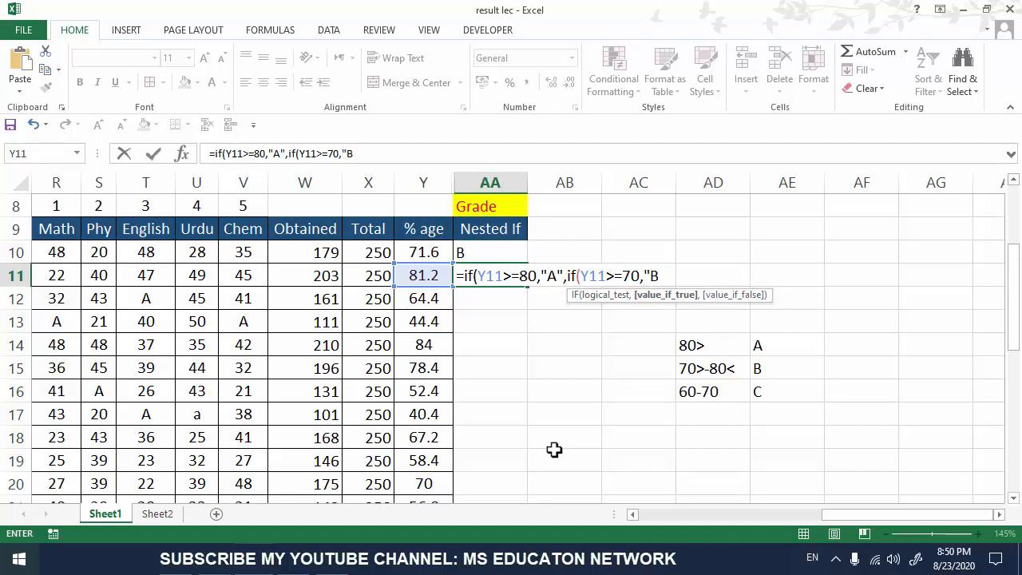
type("\",")
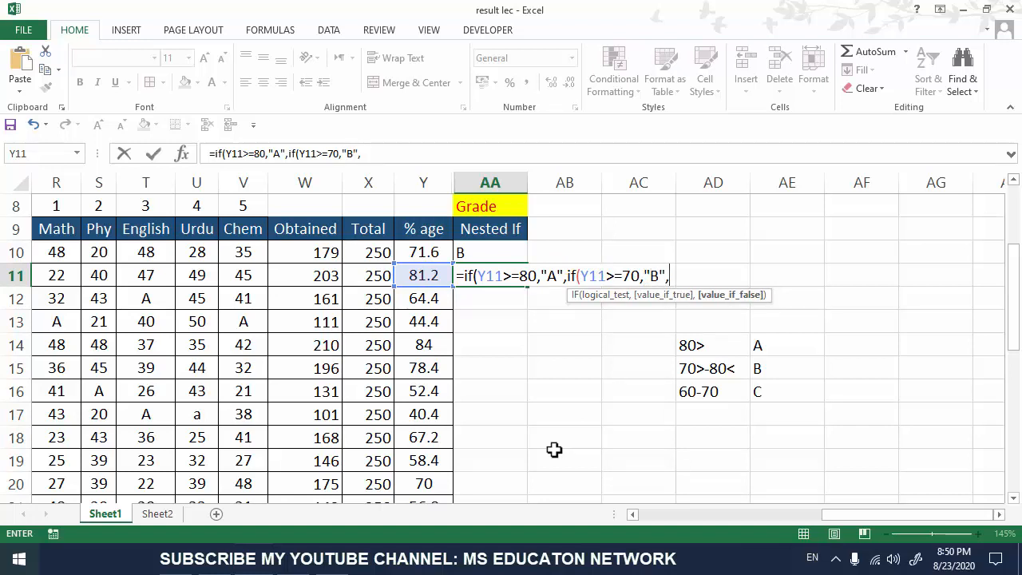
Step: Nest a third IF in the AA11 formula that tests Y11>=60 and returns "C"
type("if(")
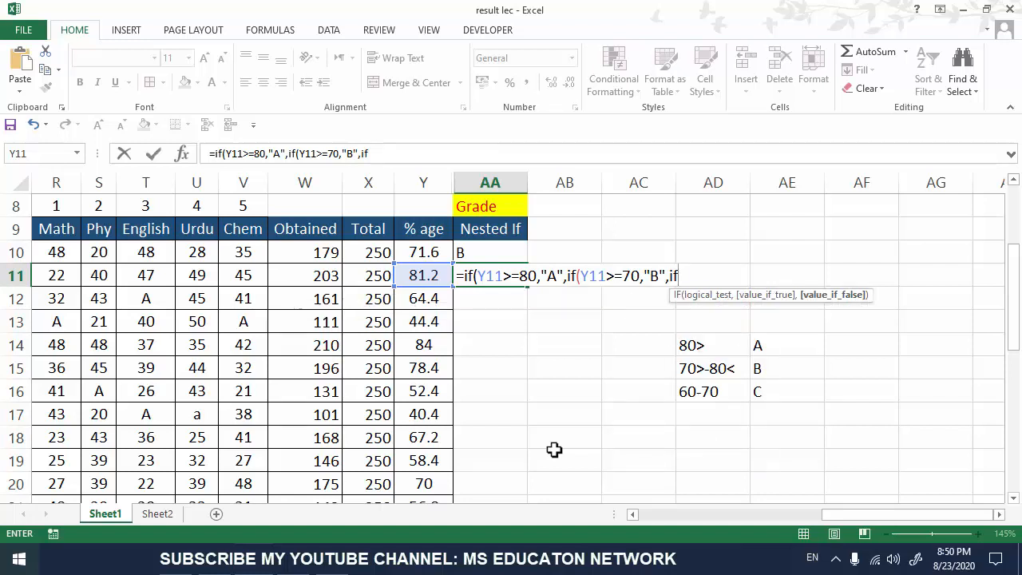
left_click(428, 276)
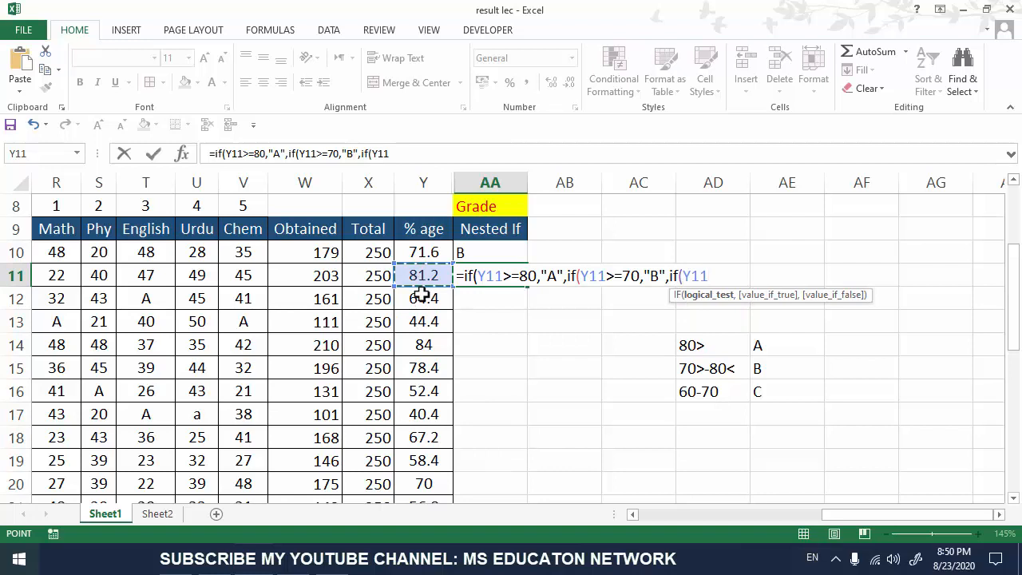
type(">=60")
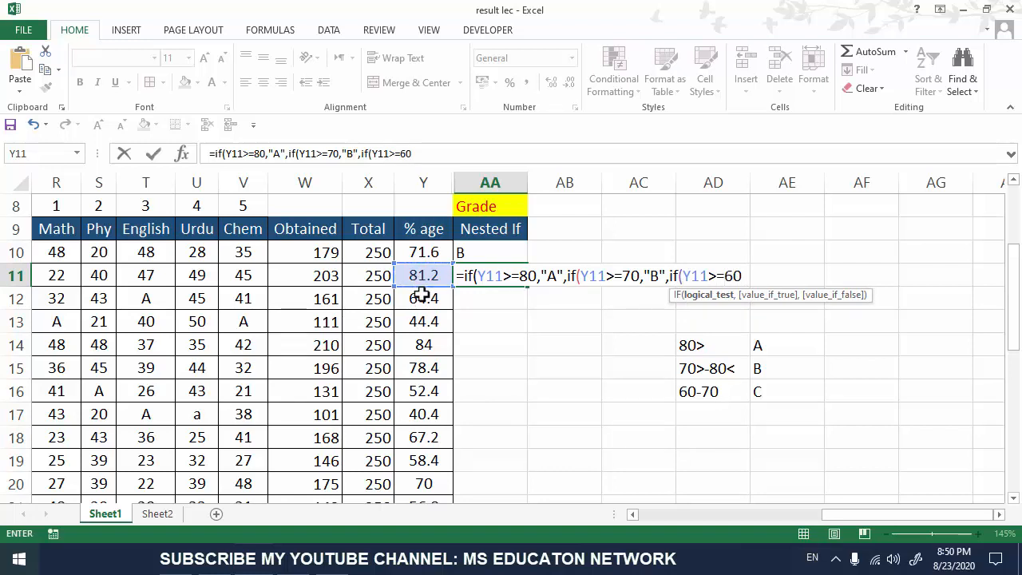
type(",")
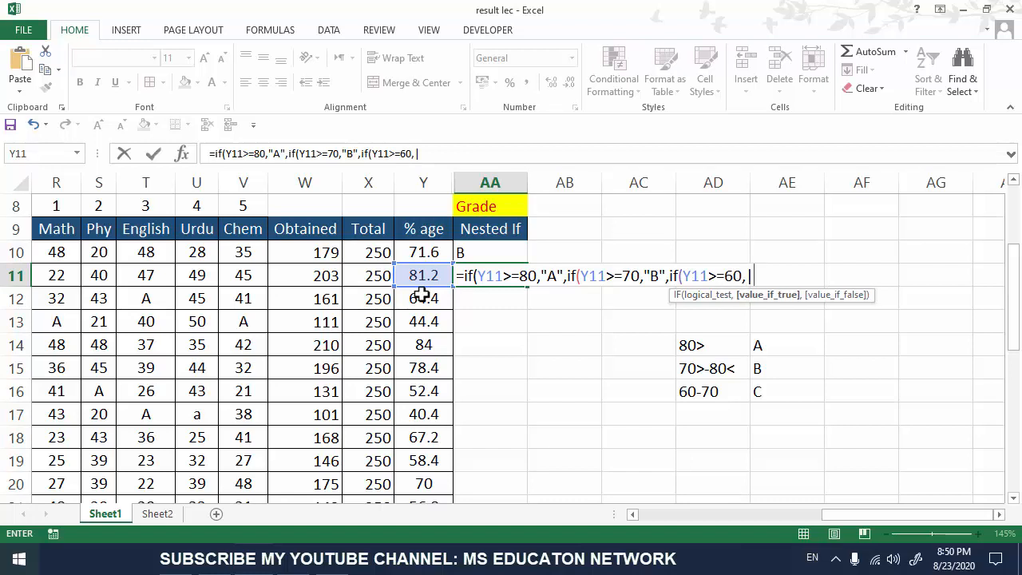
type("C")
key("Escape")
key("BackSpace")
type("\"C\",")
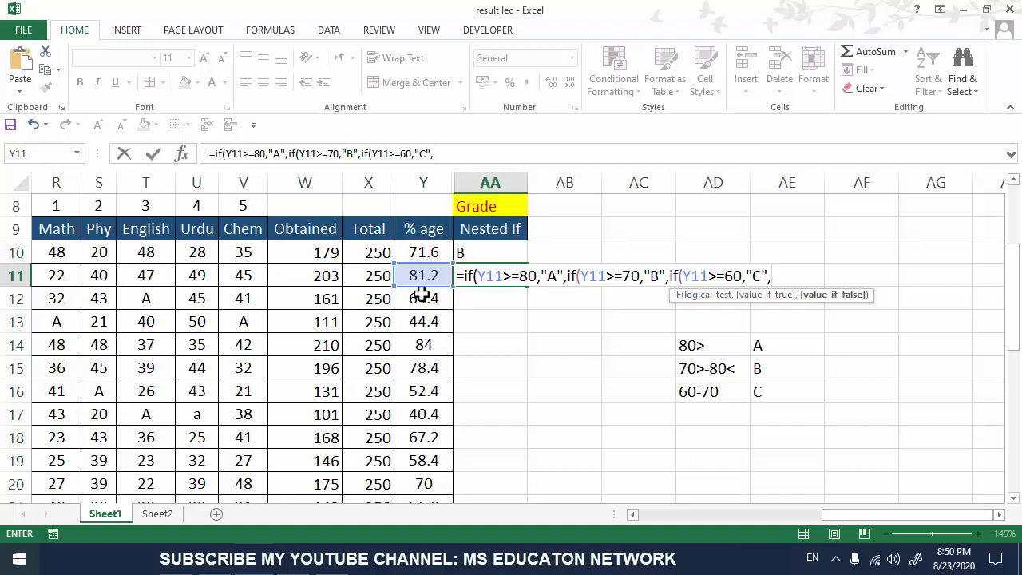
Step: Nest a fourth IF that tests Y11<60 and returns "D", close all four parentheses and enter the formula in AA11
type("if(")
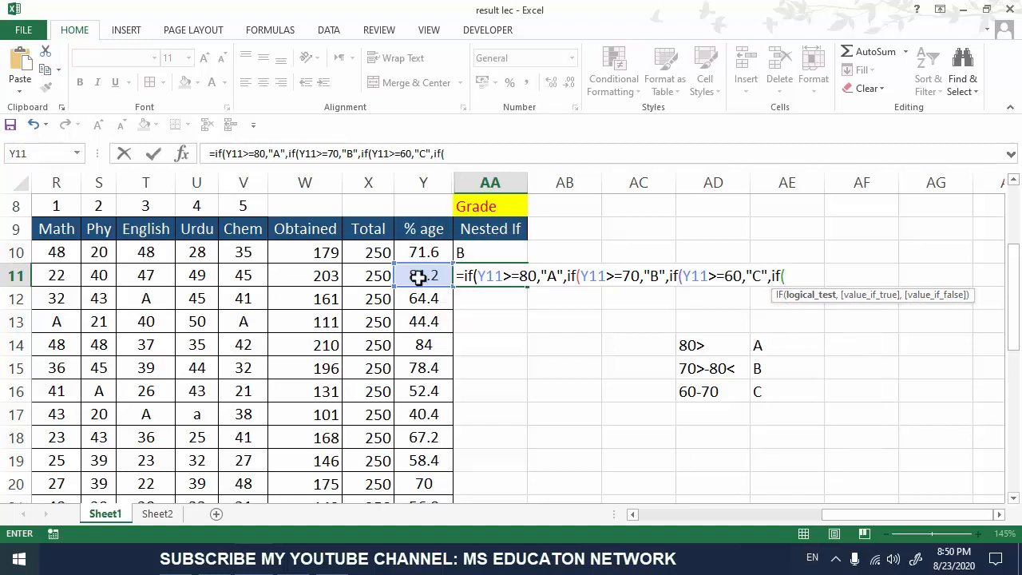
left_click(420, 273)
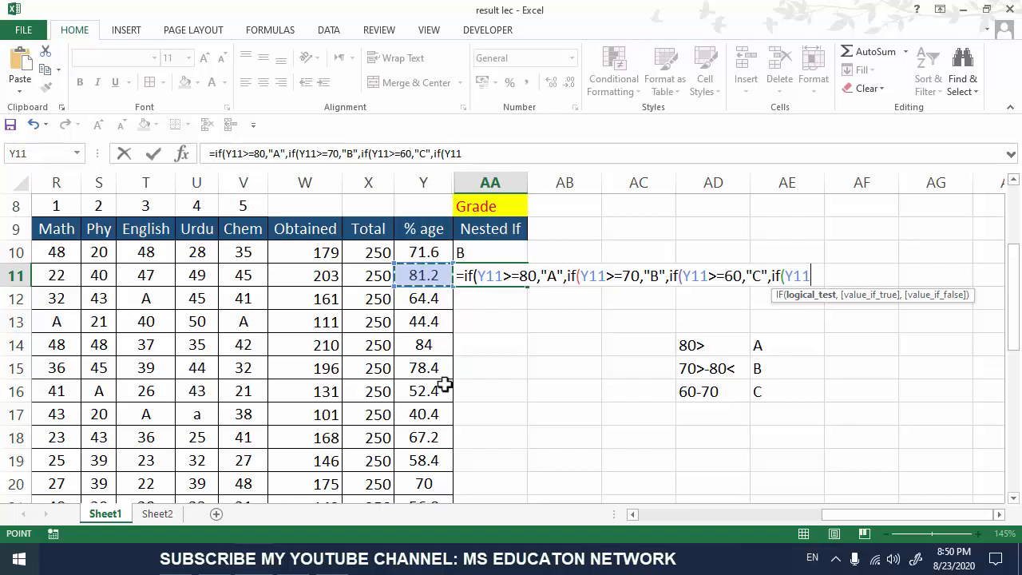
type("<60")
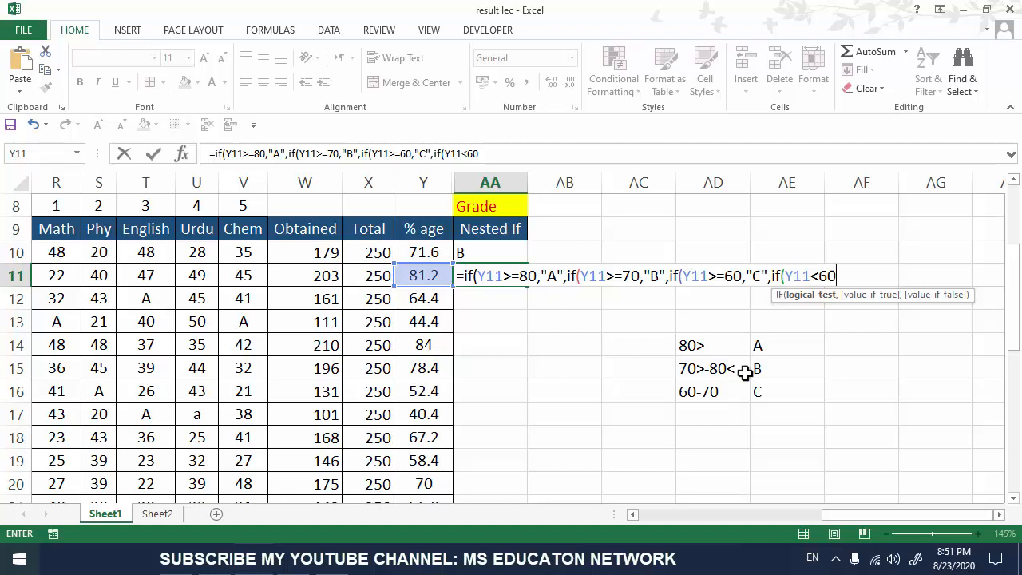
type(",\"D")
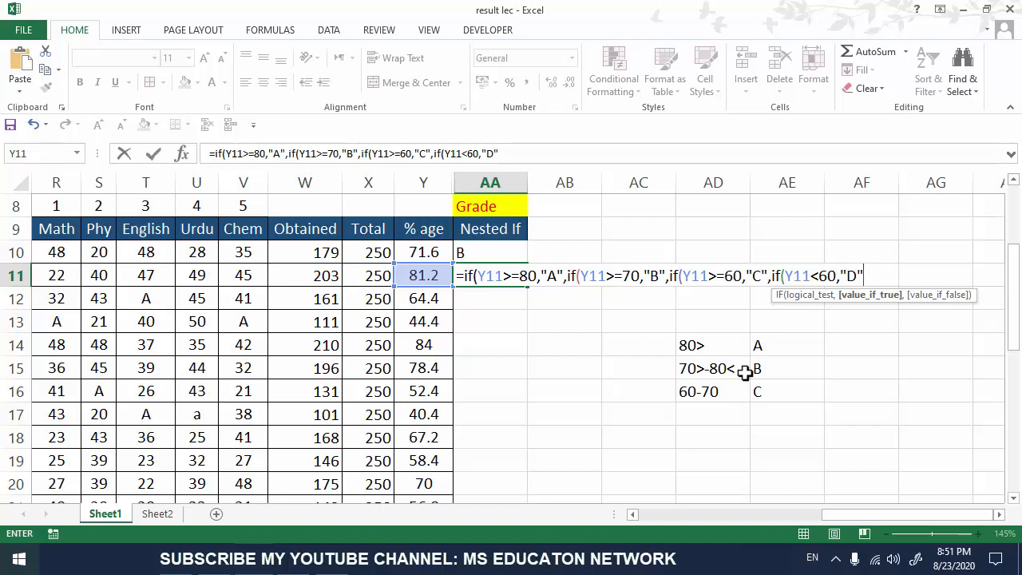
type("))))")
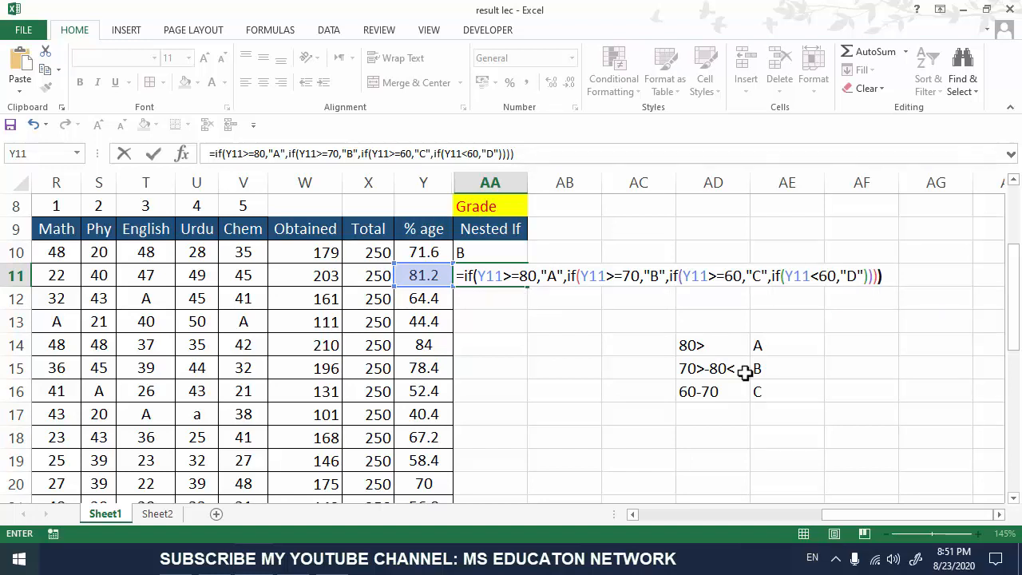
key("Return")
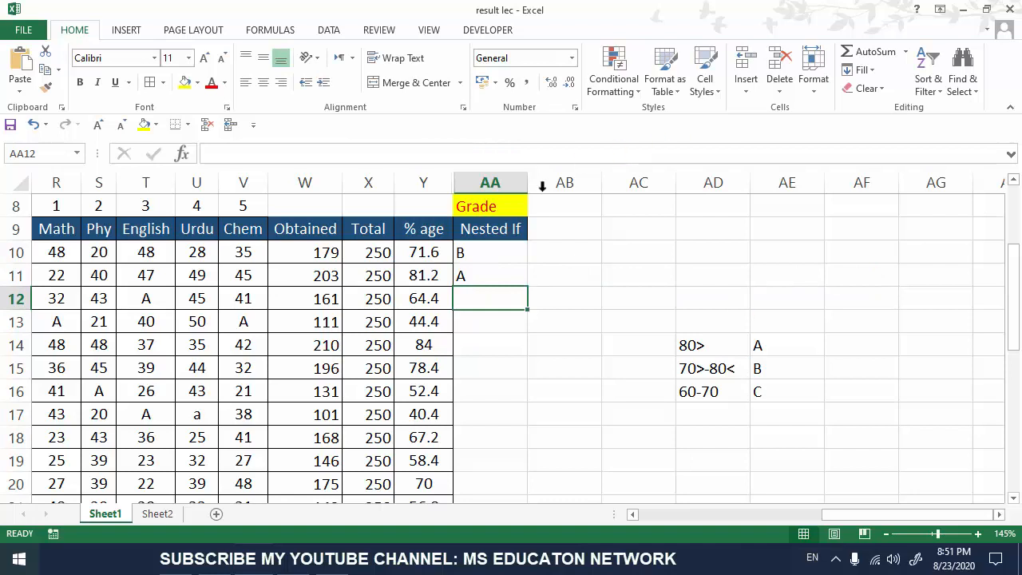
Step: Check AA11's grade against the percentage in Y11 and review its complete nested IF formula
left_click(417, 271)
left_click(496, 274)
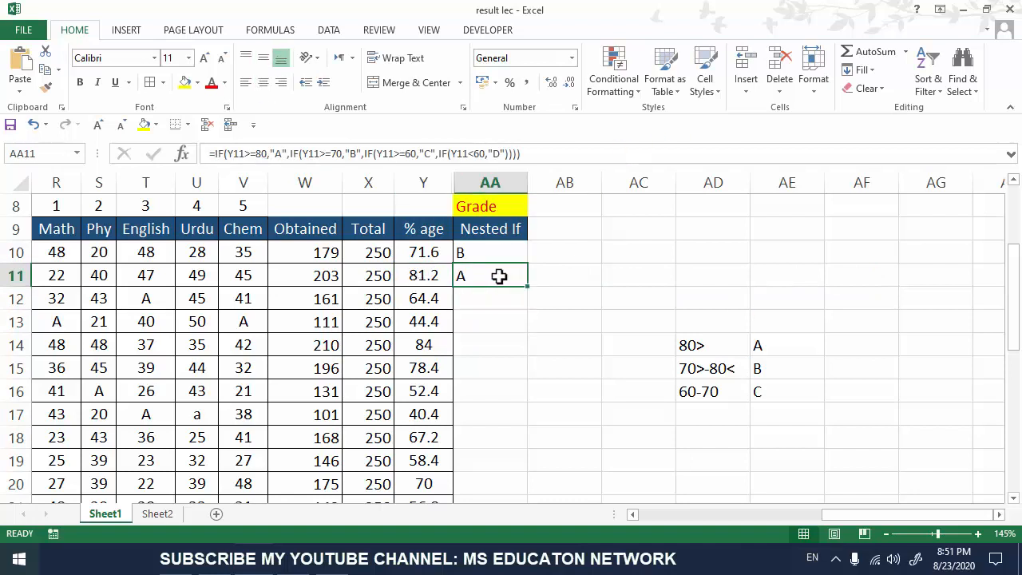
left_click_drag(210, 154, 564, 151)
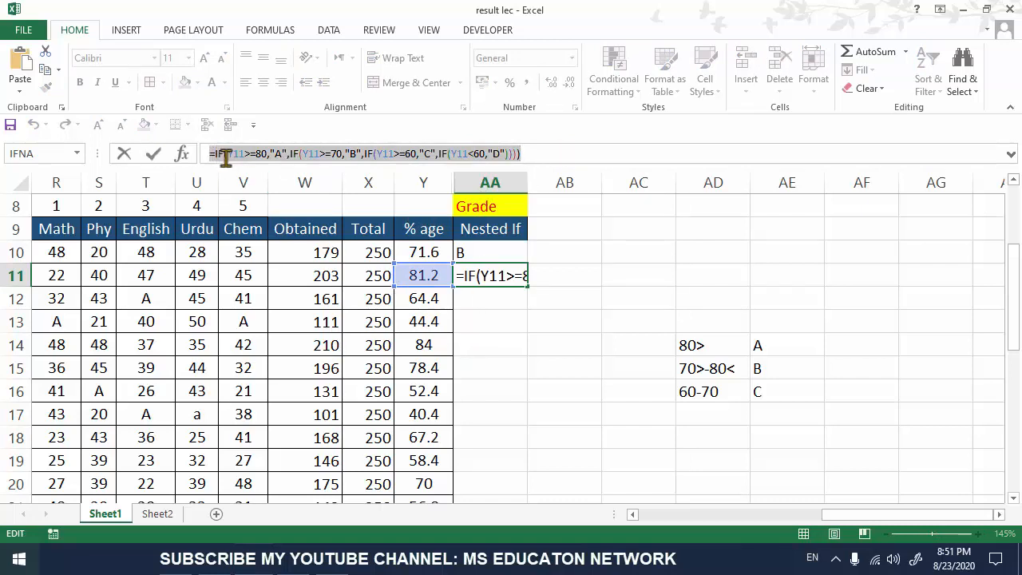
key("Return")
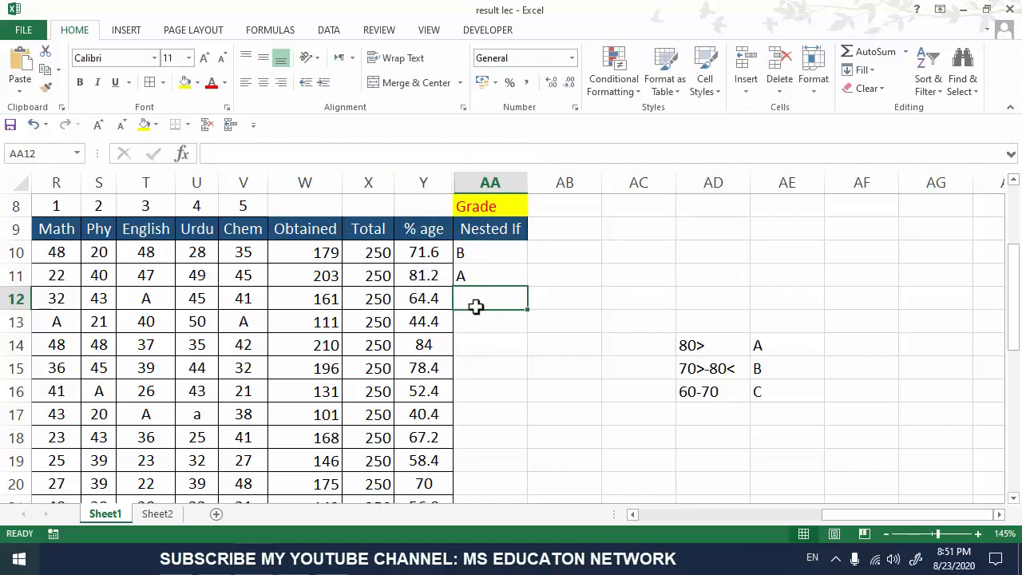
Step: Fill the nested IF formula from AA11 down to AA18
left_click(495, 273)
left_click_drag(526, 284, 524, 441)
left_click(509, 359)
Step: Add an Equal To conditional formatting rule to the grades from AA10 down, giving "A" Light Red Fill with Dark Red Text
left_click_drag(498, 253, 502, 501)
scroll(545, 344, "up", 4)
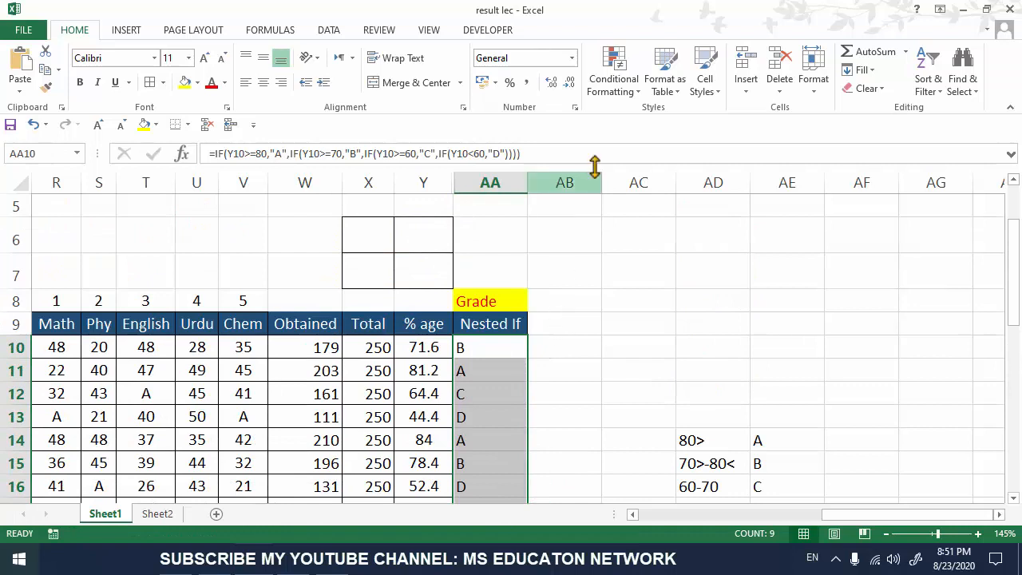
left_click(619, 84)
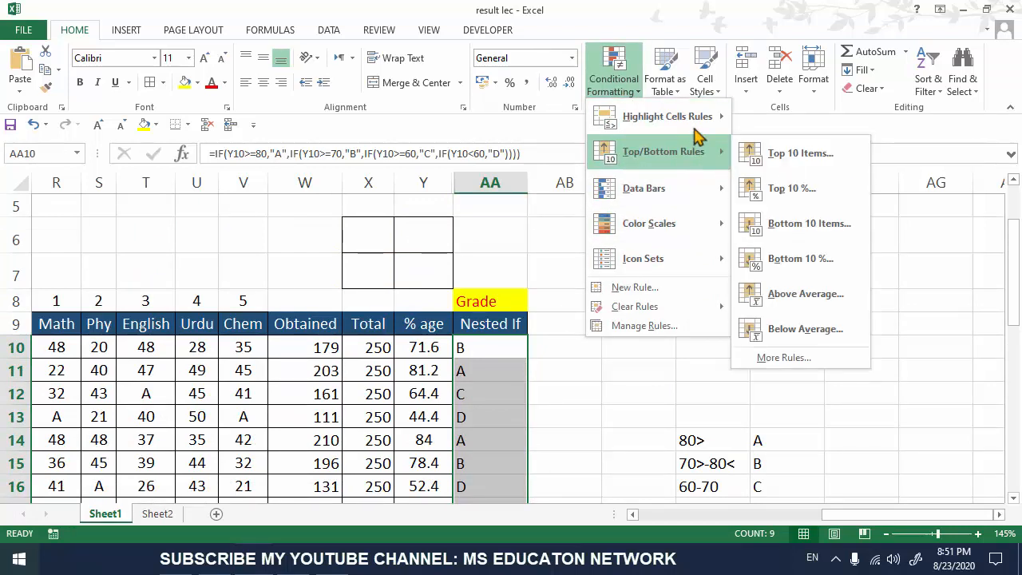
mouse_move(712, 130)
left_click(786, 224)
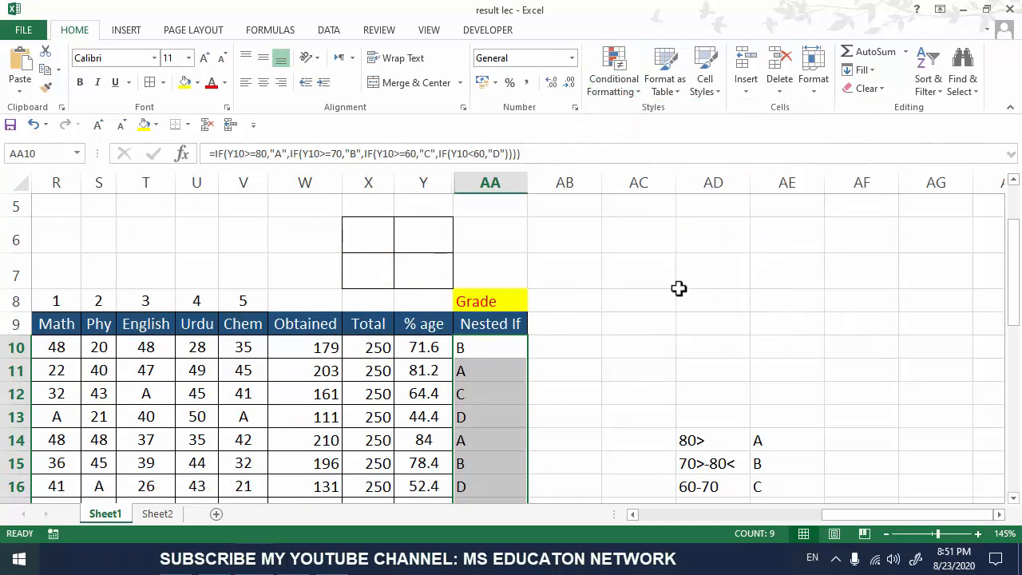
type("A")
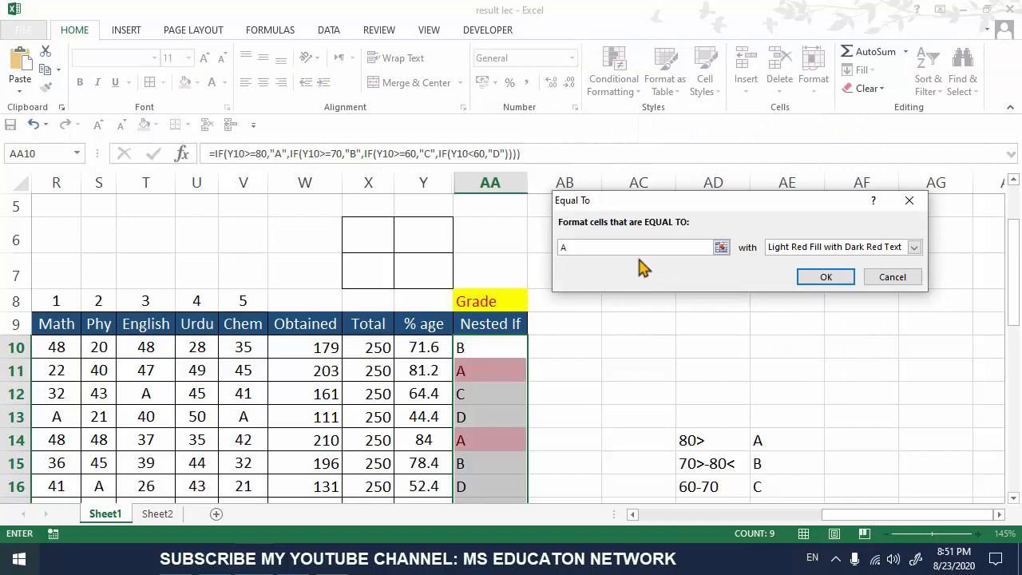
left_click(842, 281)
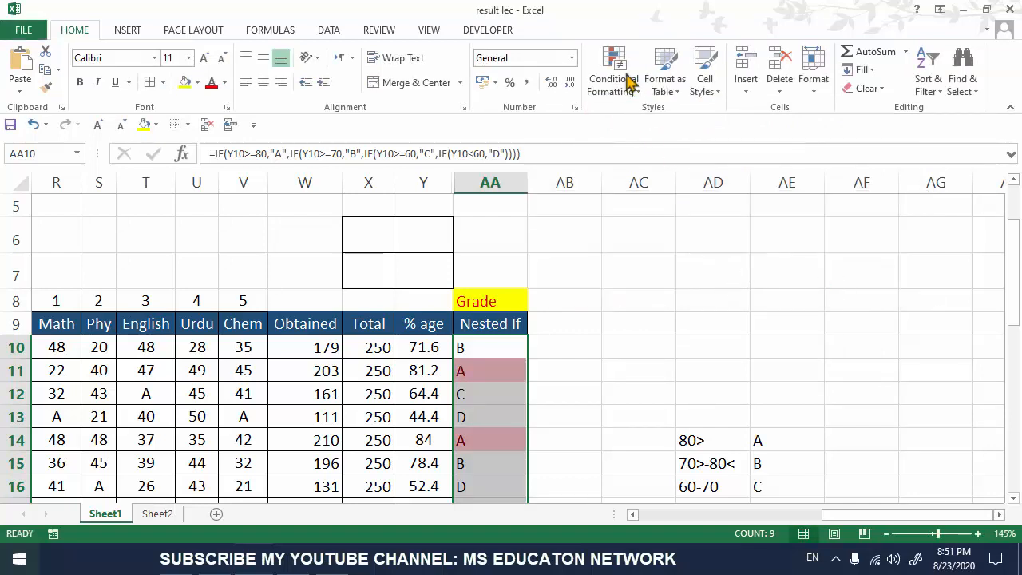
left_click(614, 76)
mouse_move(695, 120)
left_click(769, 188)
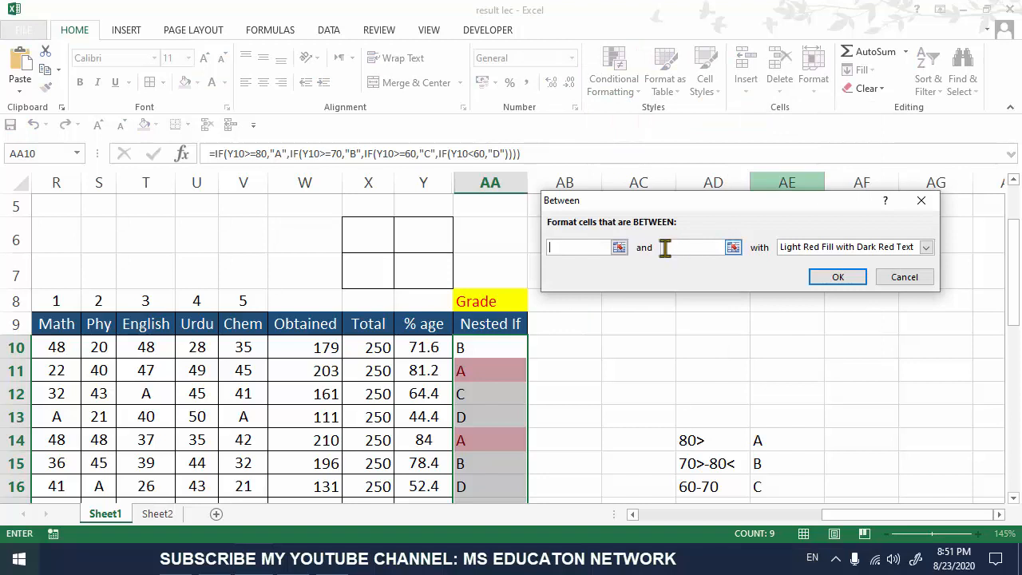
left_click(904, 277)
Step: Add an Equal To conditional formatting rule to the selected grades, giving "B" a custom light green fill
left_click(602, 65)
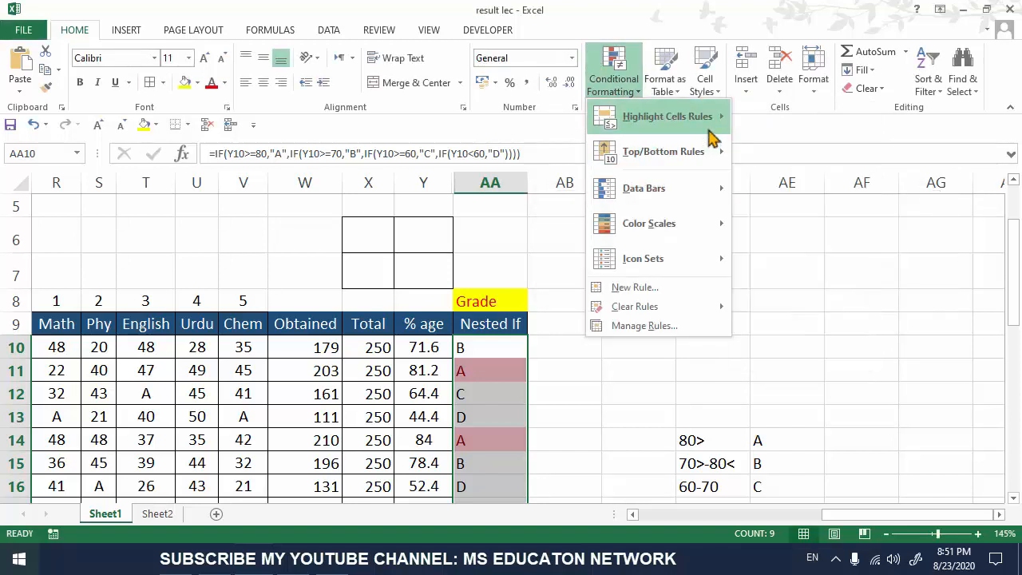
mouse_move(715, 128)
left_click(789, 230)
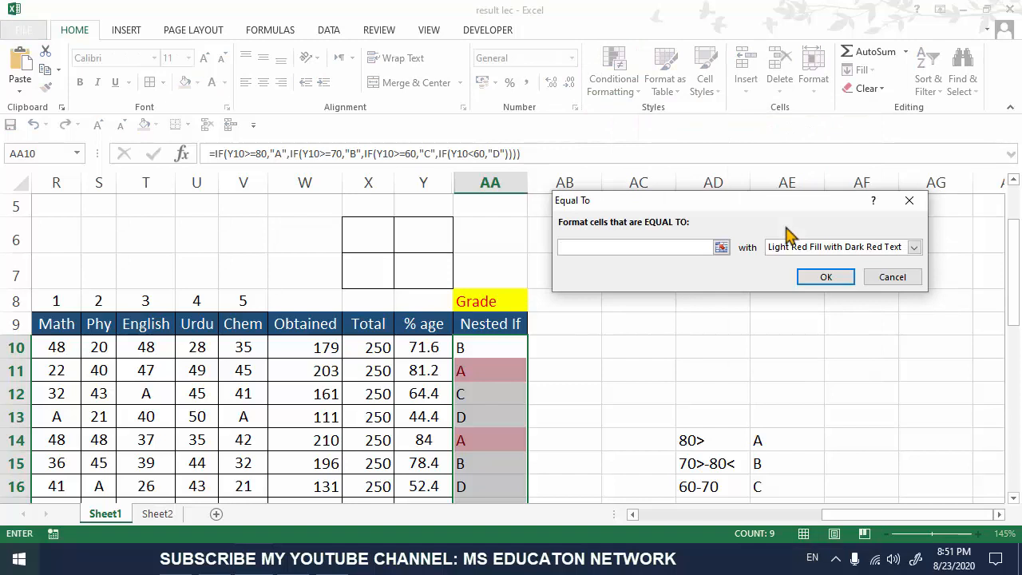
left_click(845, 248)
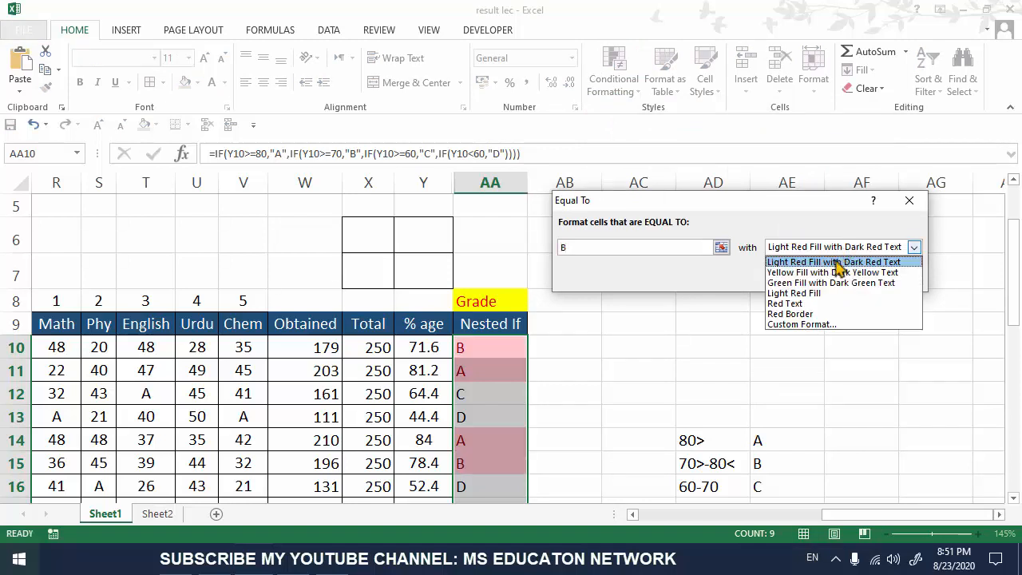
left_click(813, 325)
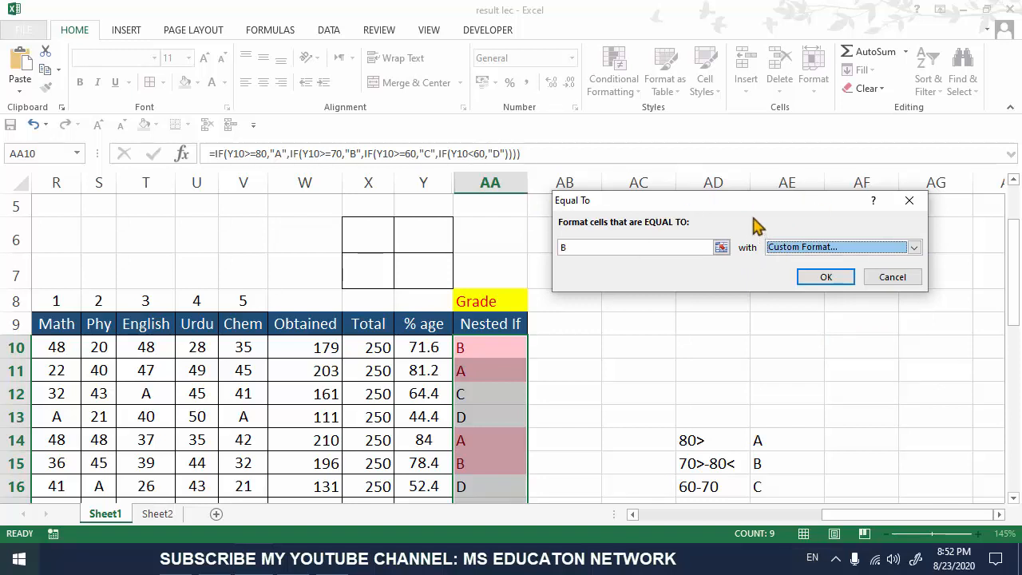
left_click(709, 51)
left_click(680, 144)
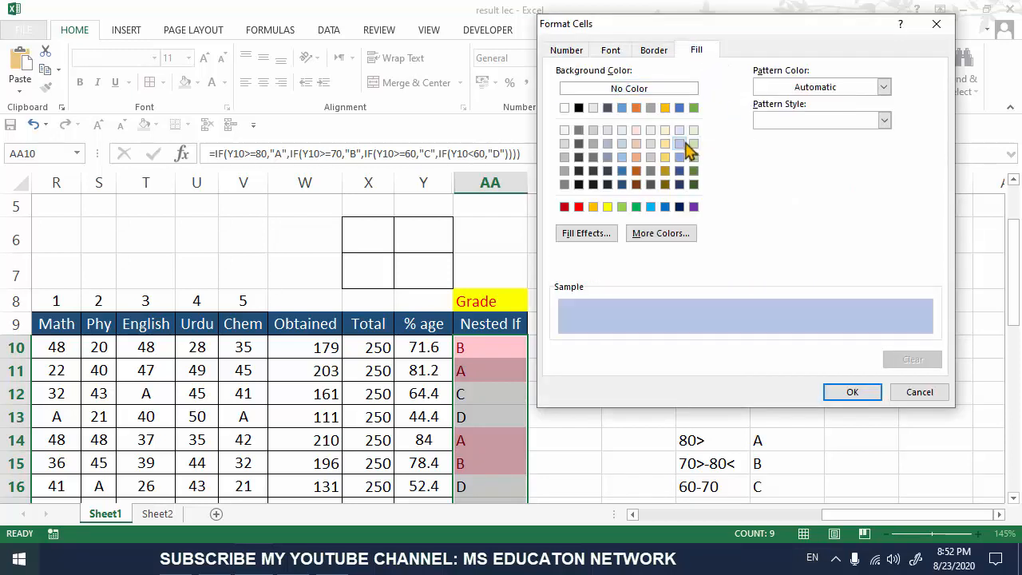
left_click(694, 157)
left_click(849, 392)
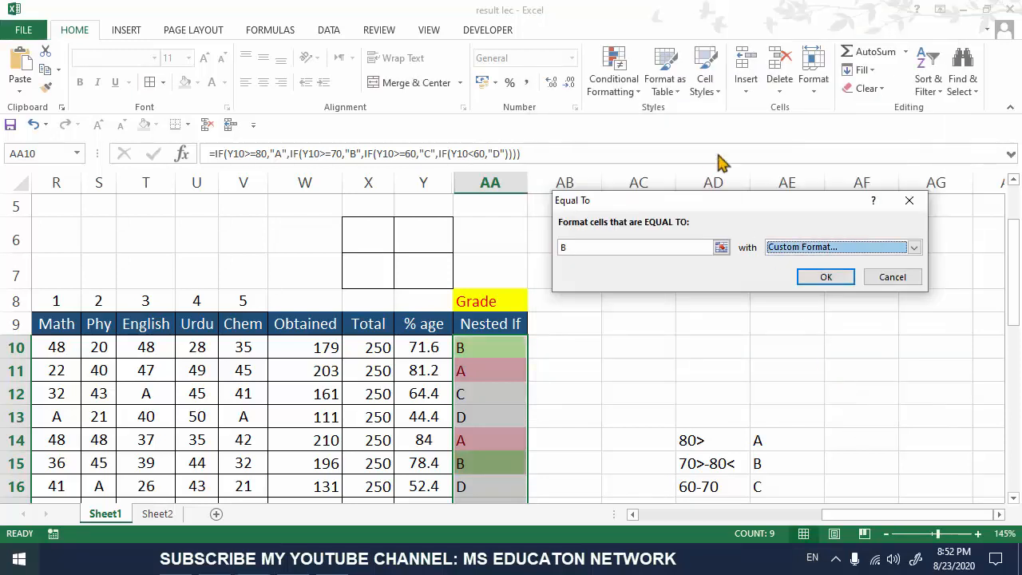
left_click(826, 277)
Step: Add an Equal To conditional formatting rule to the selected grades, giving "d" a custom light gold fill
left_click(613, 72)
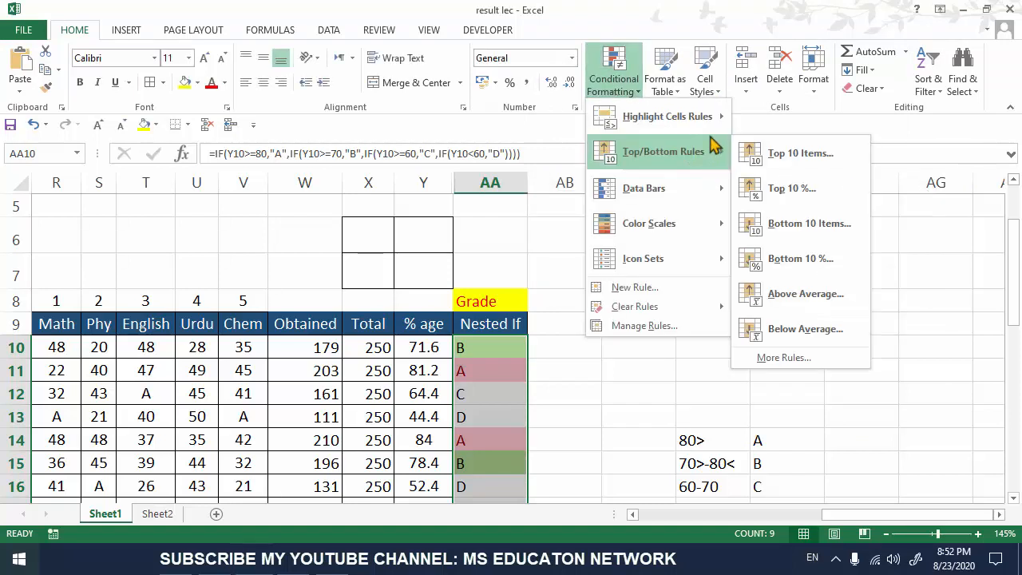
mouse_move(719, 120)
left_click(790, 224)
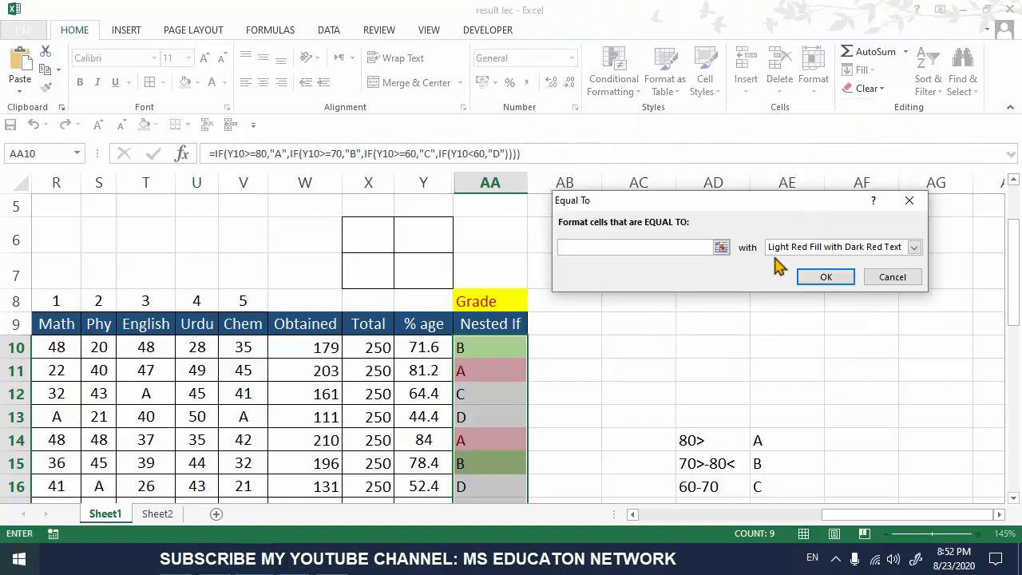
type("d")
left_click(846, 247)
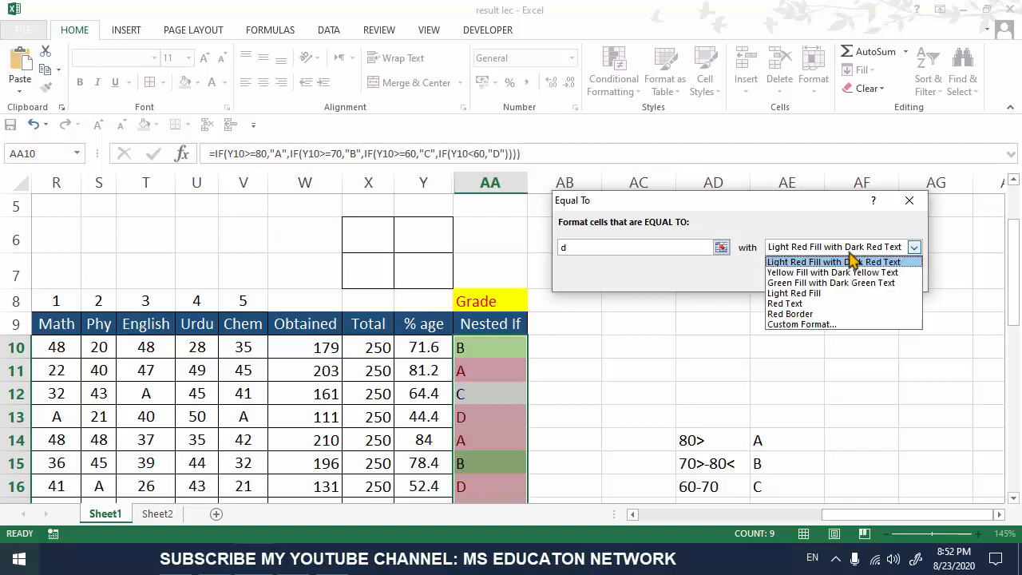
left_click(821, 325)
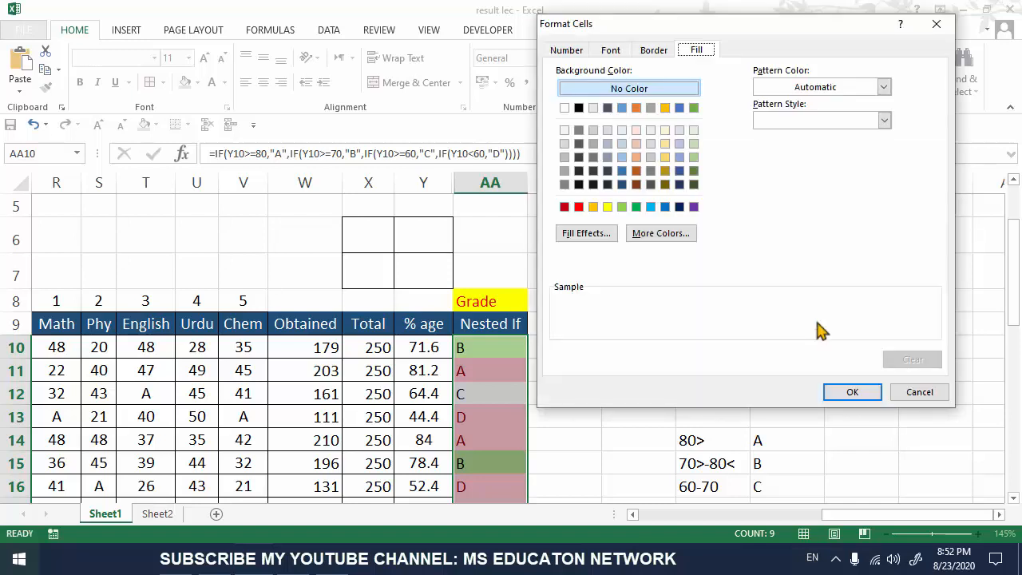
left_click(665, 157)
left_click(846, 393)
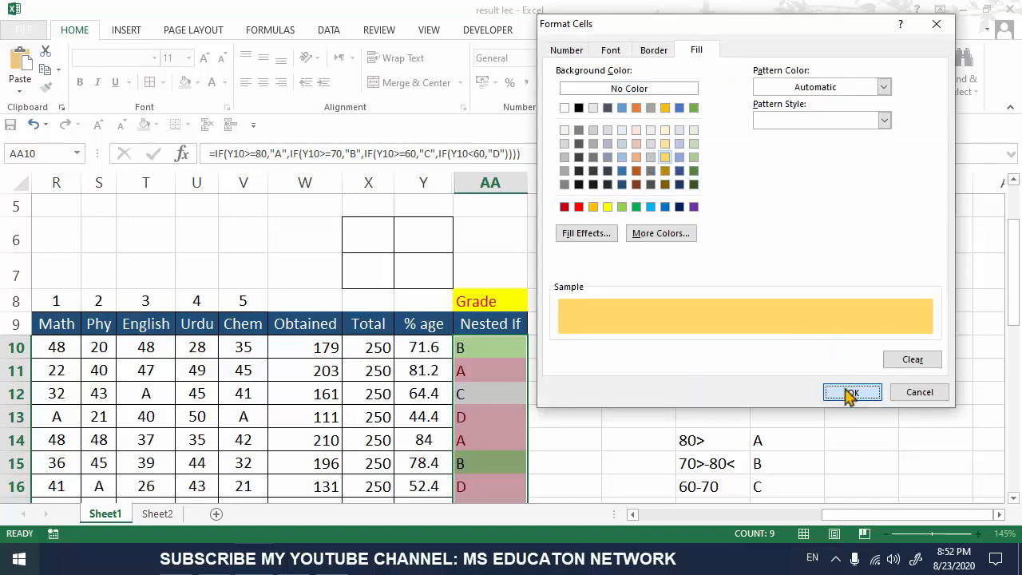
left_click(805, 283)
left_click(563, 348)
Step: Try to fill AA10's nested IF formula further down the Grade column and undo that fill
scroll(559, 348, "down", 1)
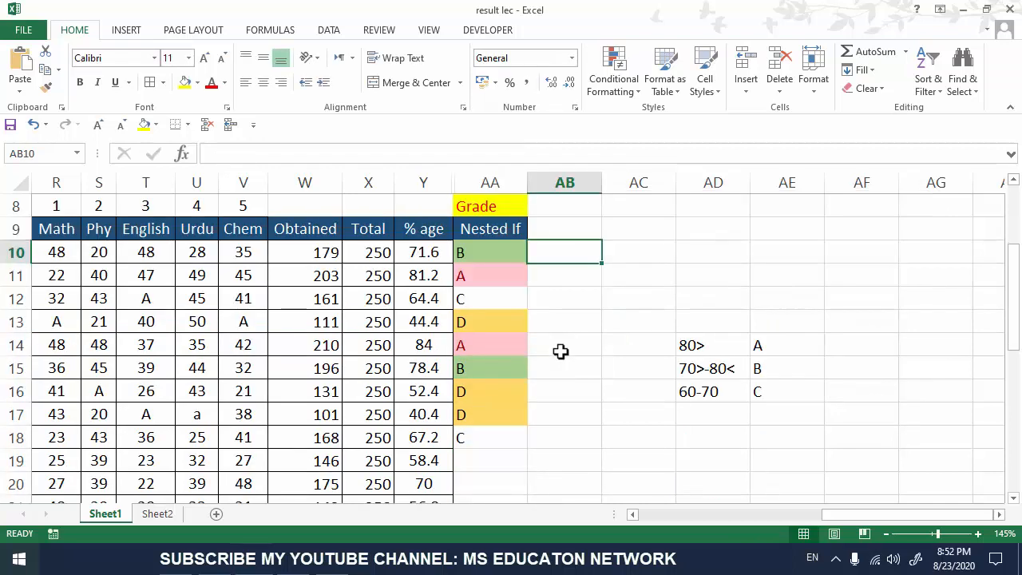
left_click(494, 389)
left_click(488, 238)
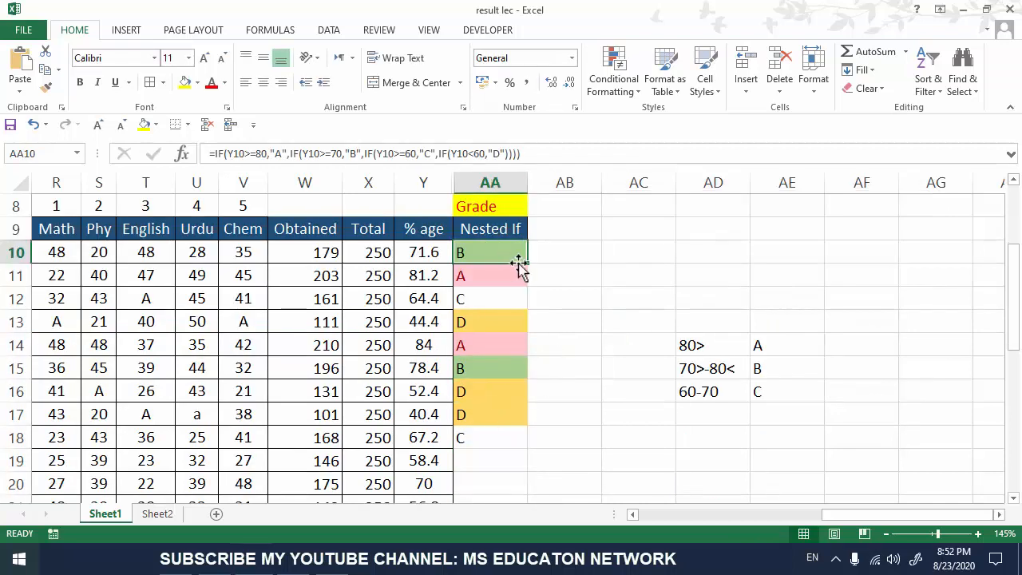
left_click_drag(529, 264, 525, 476)
scroll(559, 439, "up", 7)
key("ctrl+z")
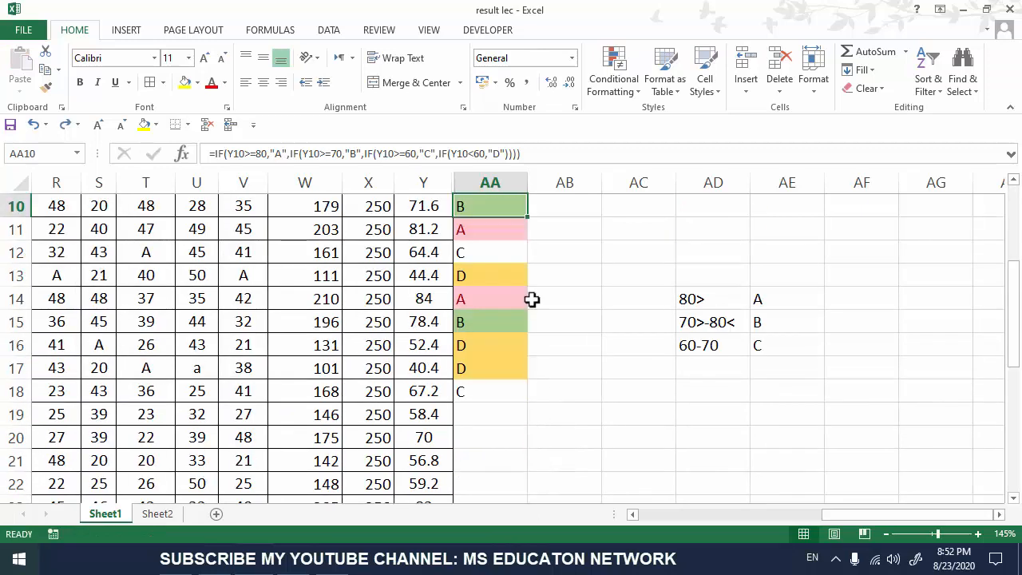
Step: Fill the nested IF formula and its conditional formatting from AA10 down to AA23
scroll(530, 300, "up", 1)
left_click_drag(527, 300, 519, 495)
scroll(540, 442, "up", 1)
scroll(540, 442, "up", 3)
scroll(536, 424, "down", 4)
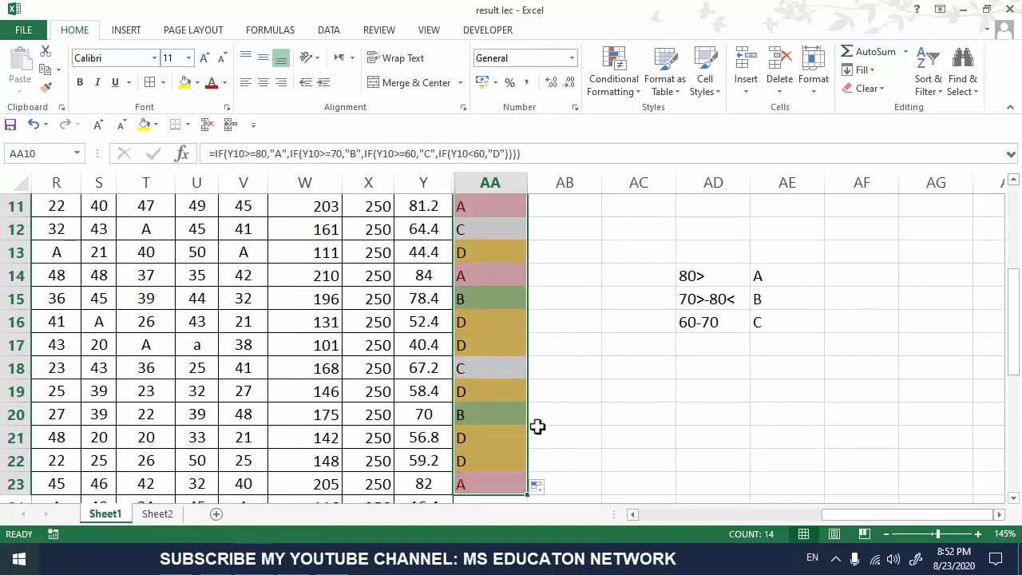
Step: Examine the highlighting of the different grades in the Grade column, including AA18, AA13, AA11 and AA12
left_click(468, 366)
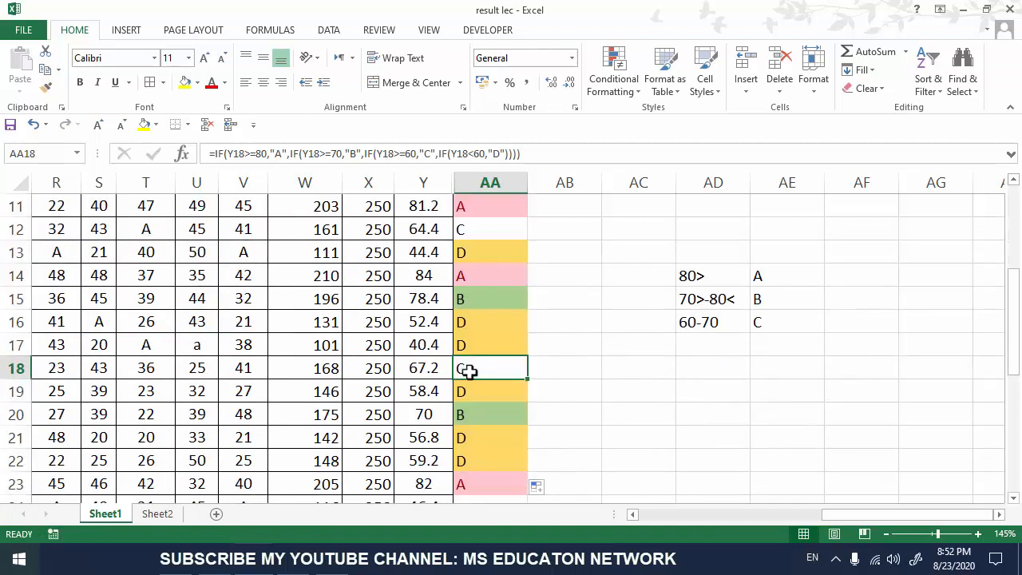
left_click(471, 233)
left_click(471, 255)
scroll(483, 252, "up", 1)
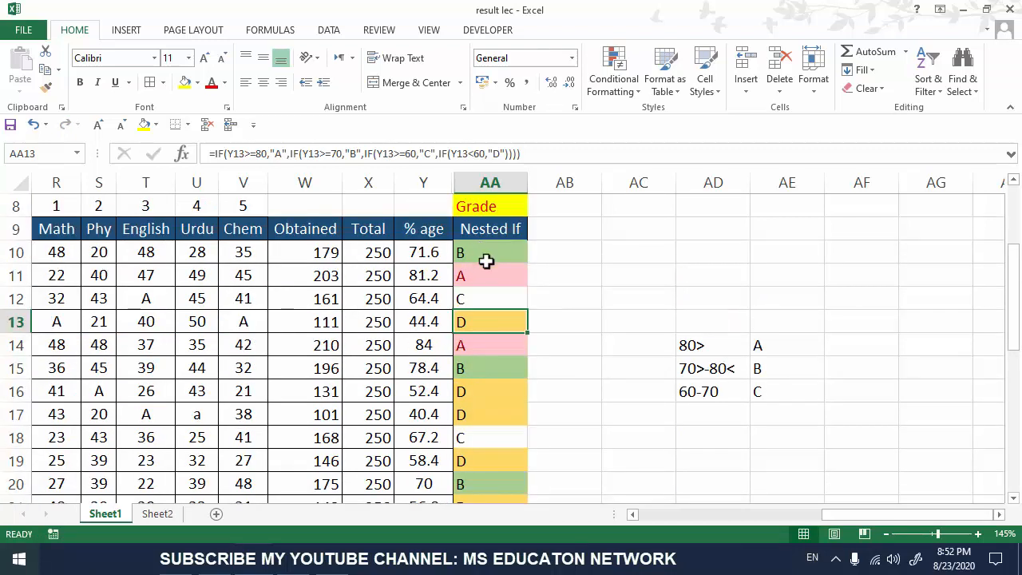
left_click(486, 271)
left_click(485, 296)
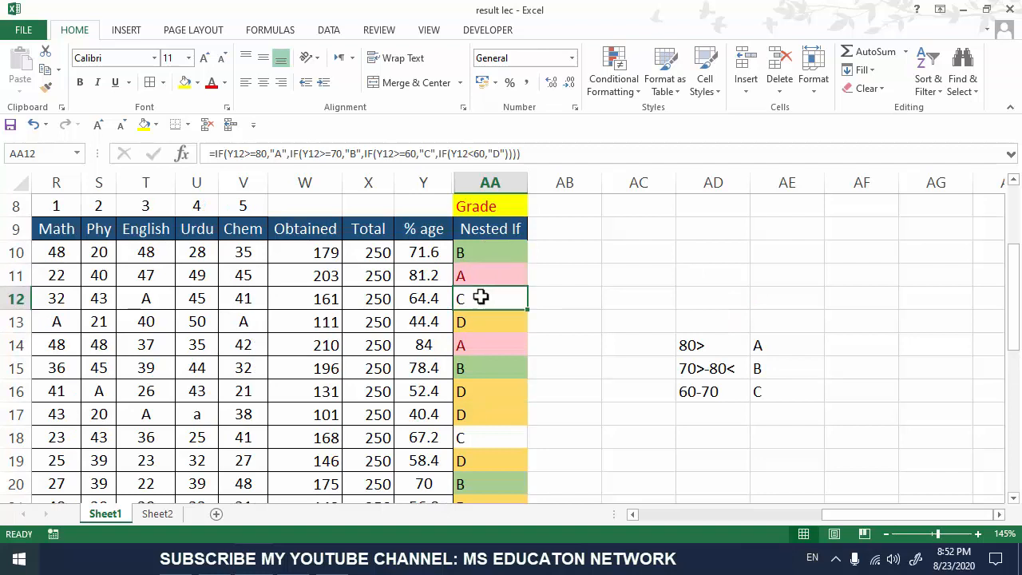
Step: Check AA12's grade against the percentage in Y12 and examine the Y12>=60 test in its nested IF formula
left_click(420, 297)
left_click_drag(420, 297, 461, 296)
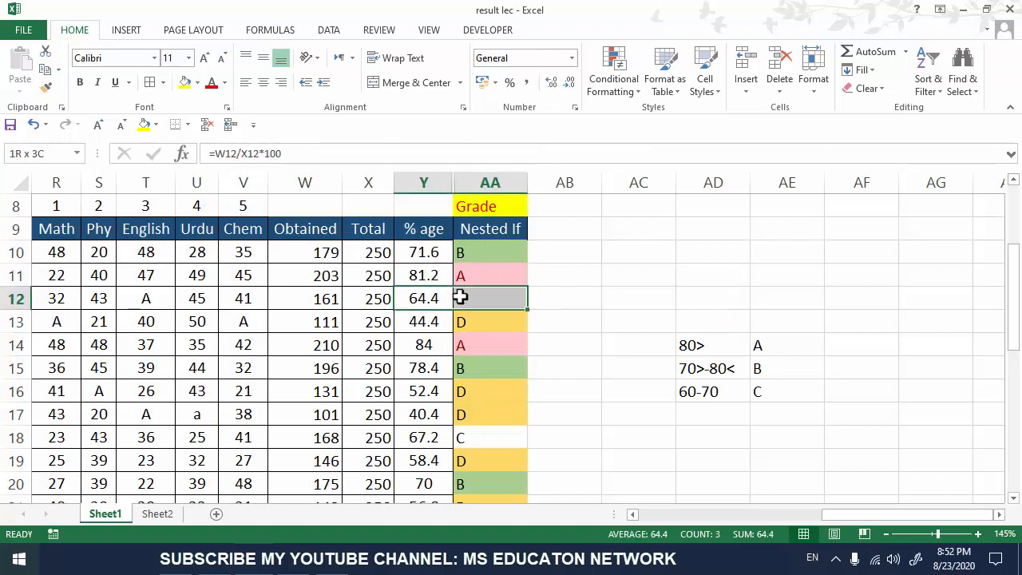
left_click(461, 297)
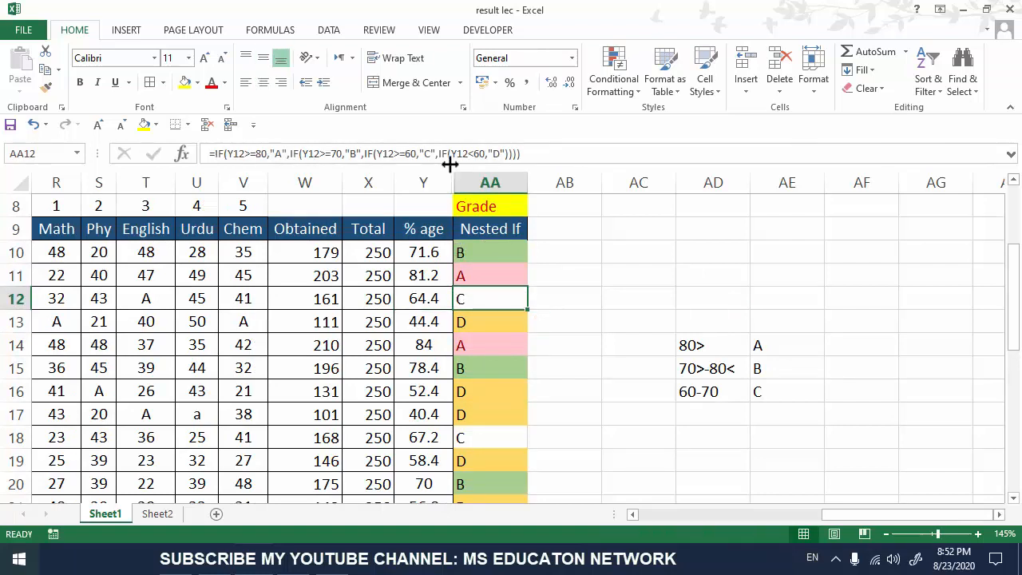
left_click(410, 153)
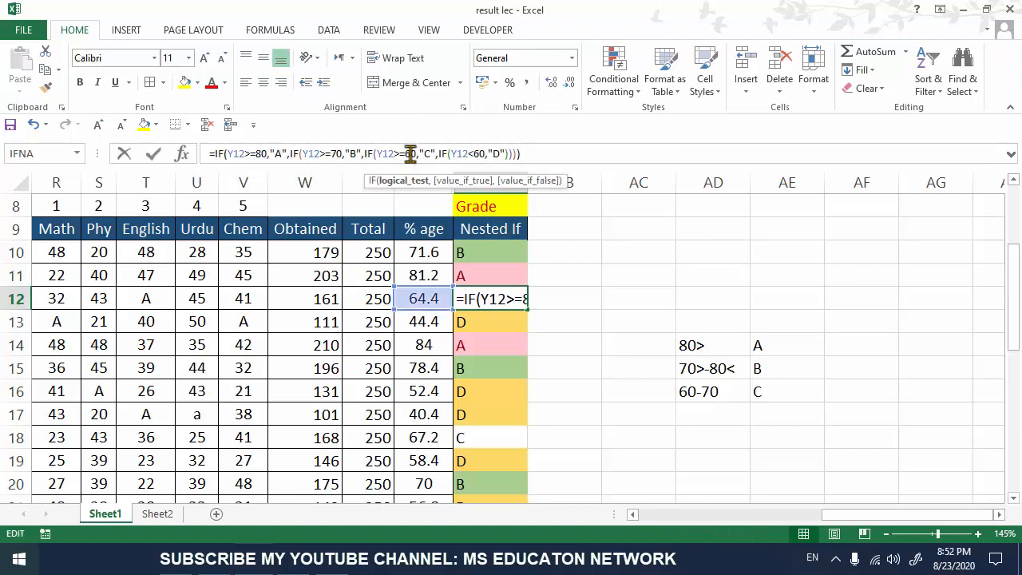
double_click(482, 299)
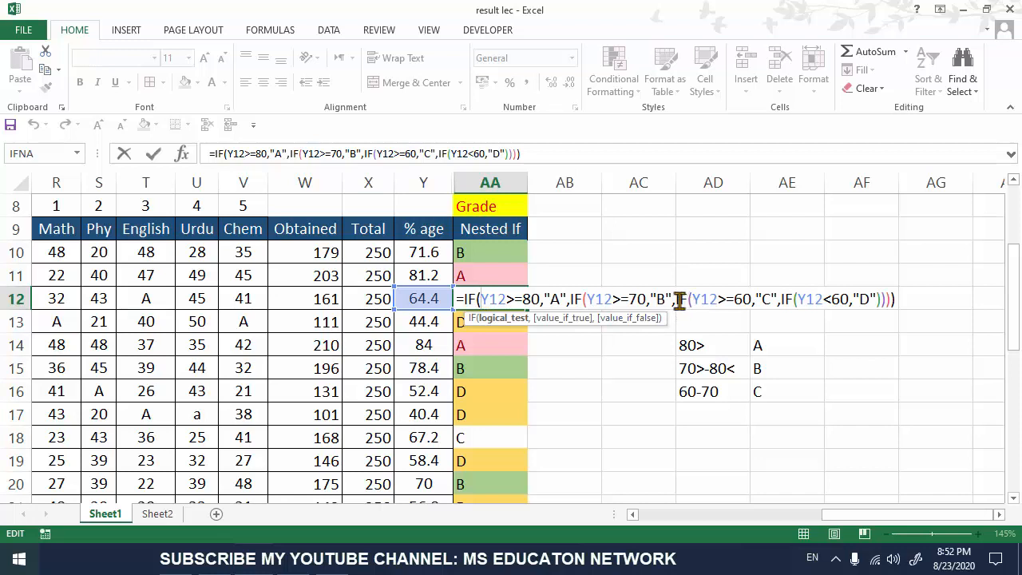
left_click_drag(676, 298, 752, 300)
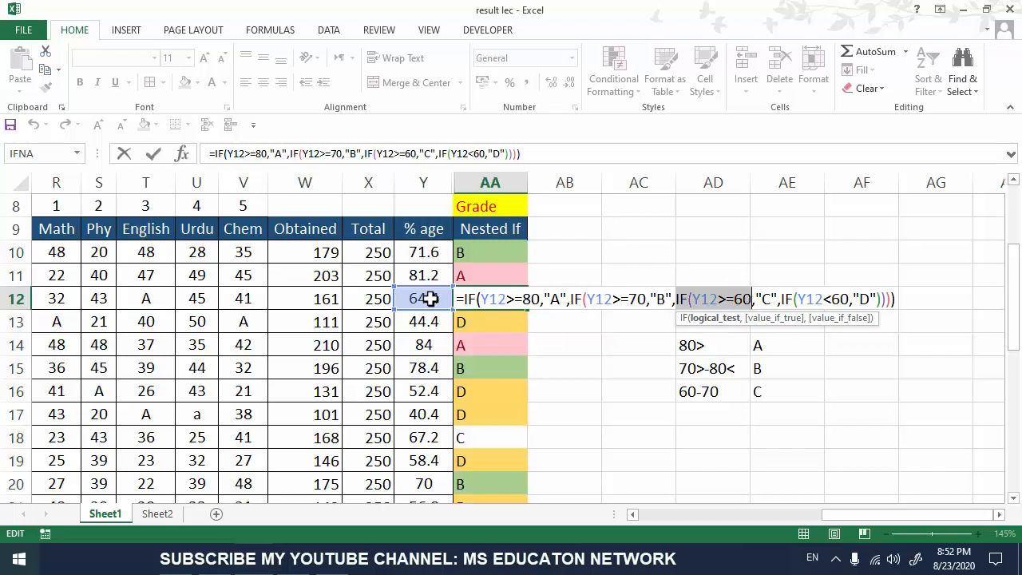
key("Return")
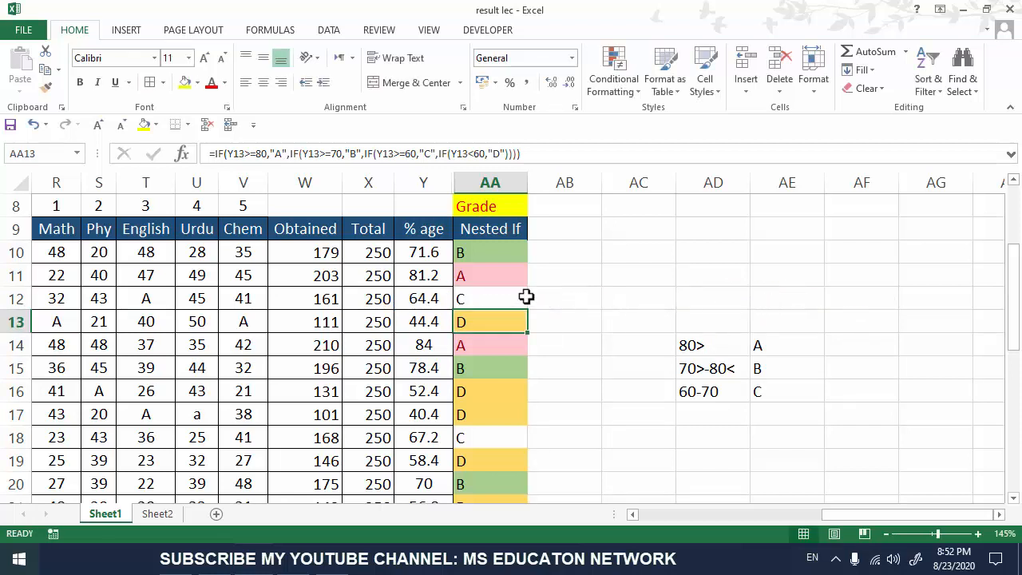
left_click(506, 297)
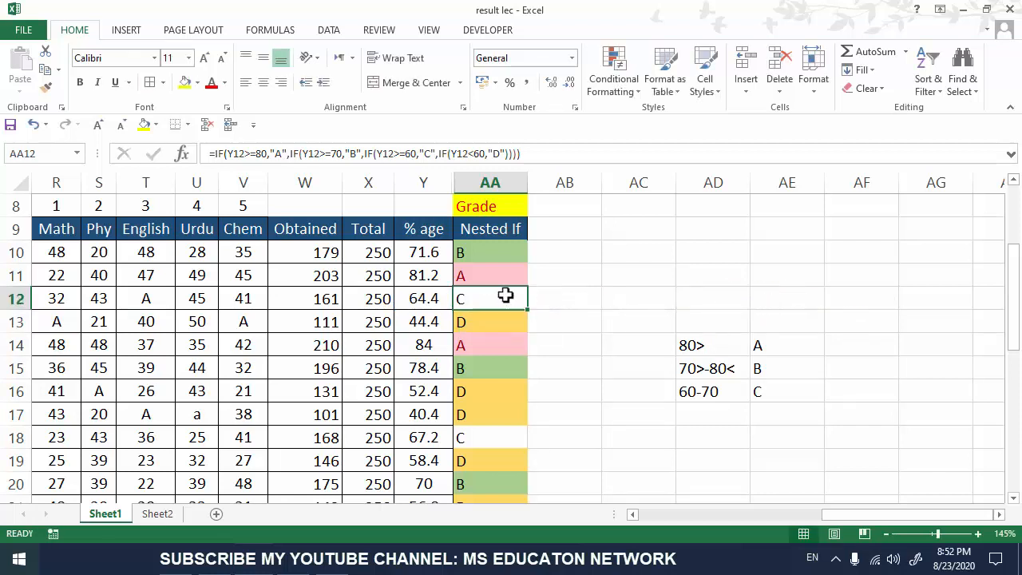